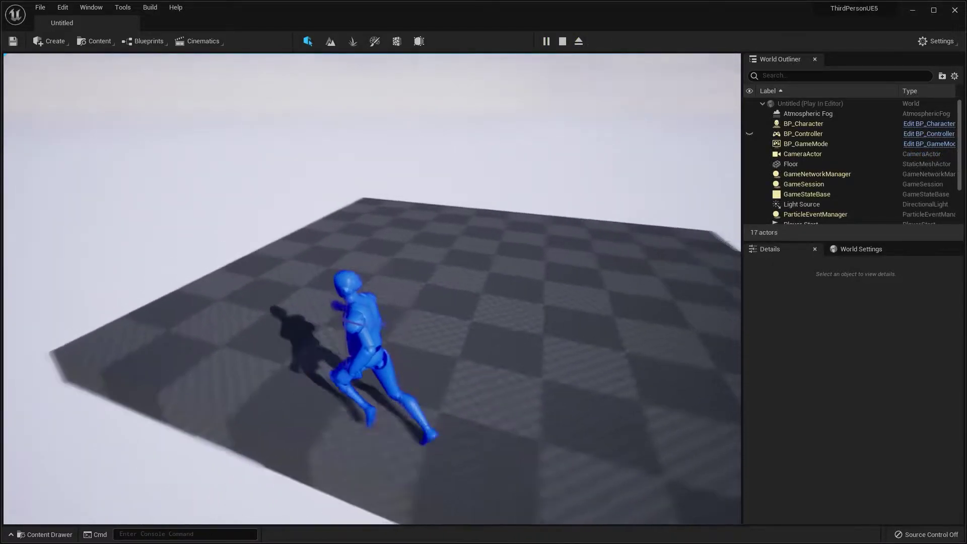
Run and walk the character forward and right with W and D, then exit play mode.
key("w")
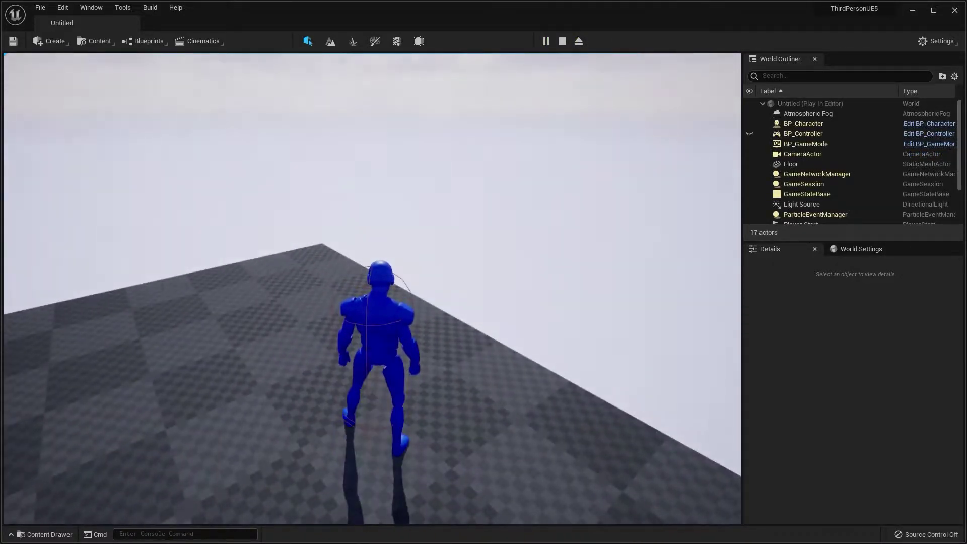
key("d")
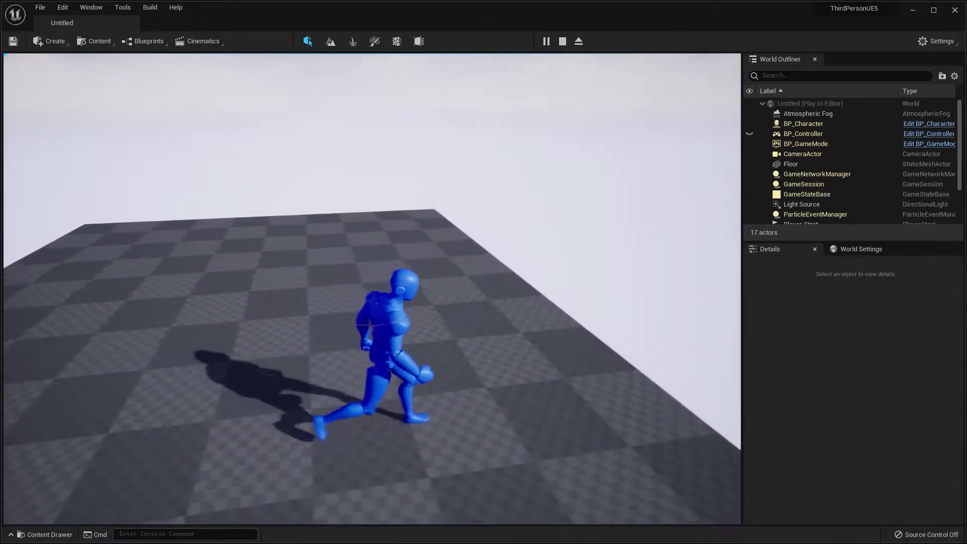
key("w")
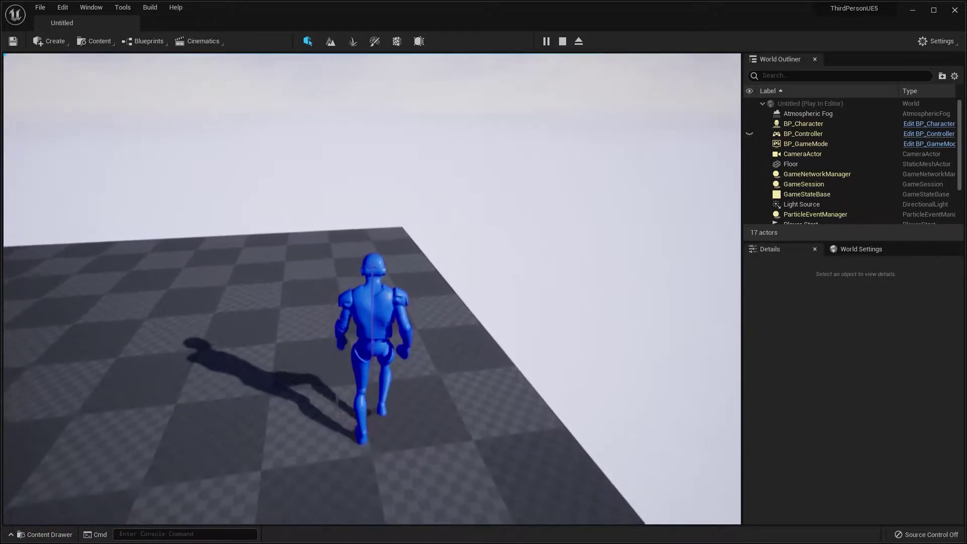
key("Escape")
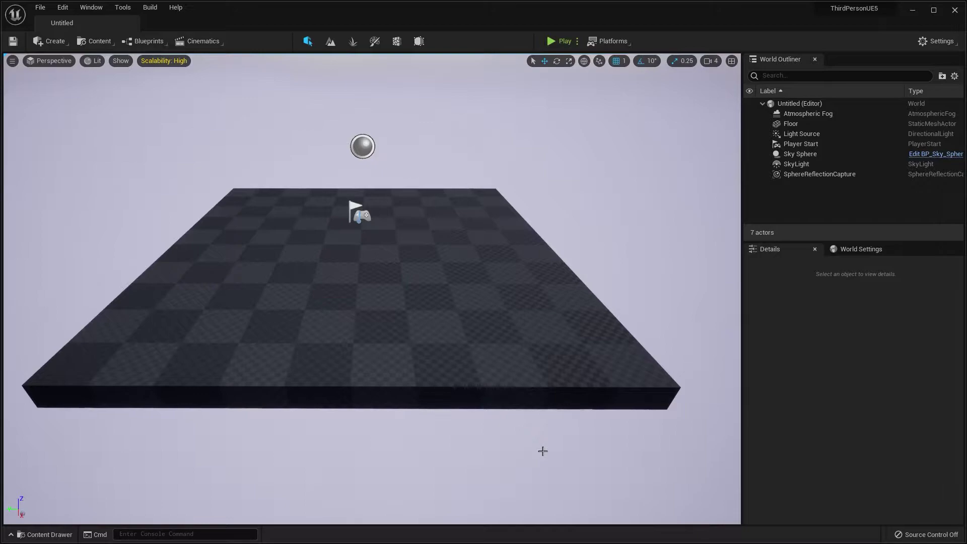
Add a Sound Cue from the Content Drawer's Sounds menu and name it SC_foottseps.
key("ctrl+space")
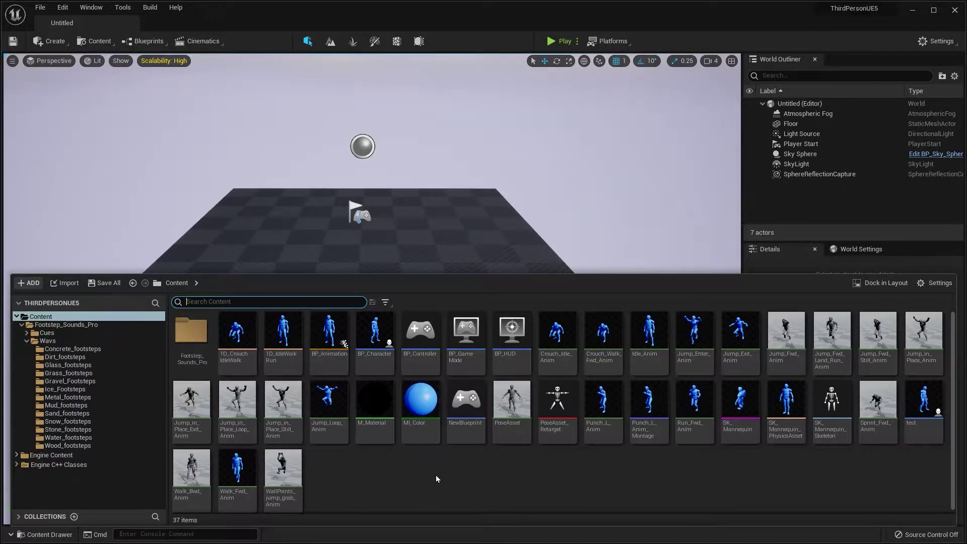
left_click(35, 285)
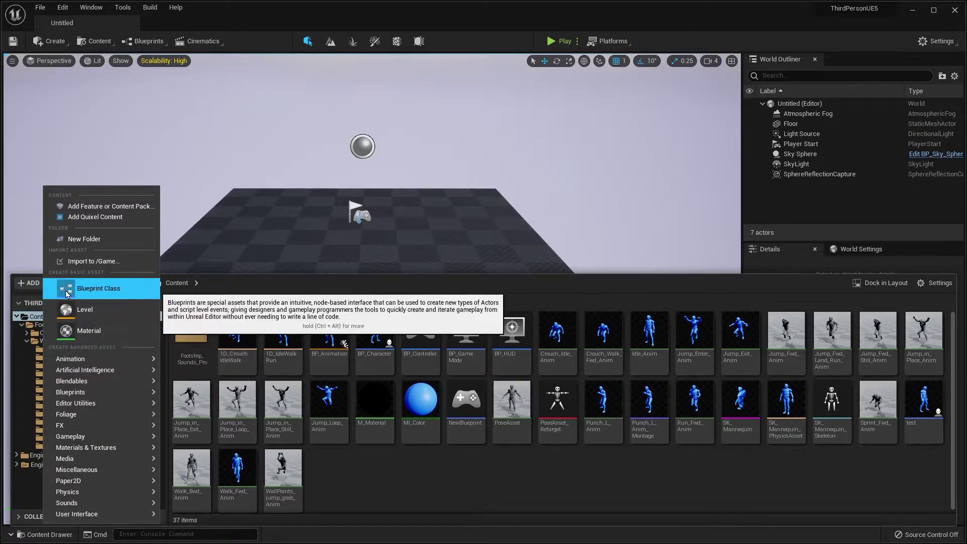
left_click(408, 476)
right_click(368, 473)
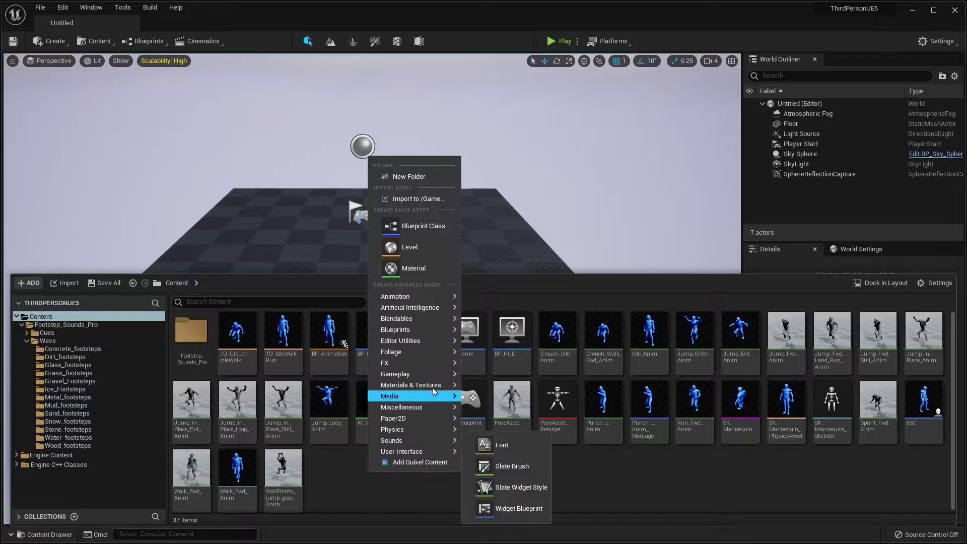
mouse_move(424, 352)
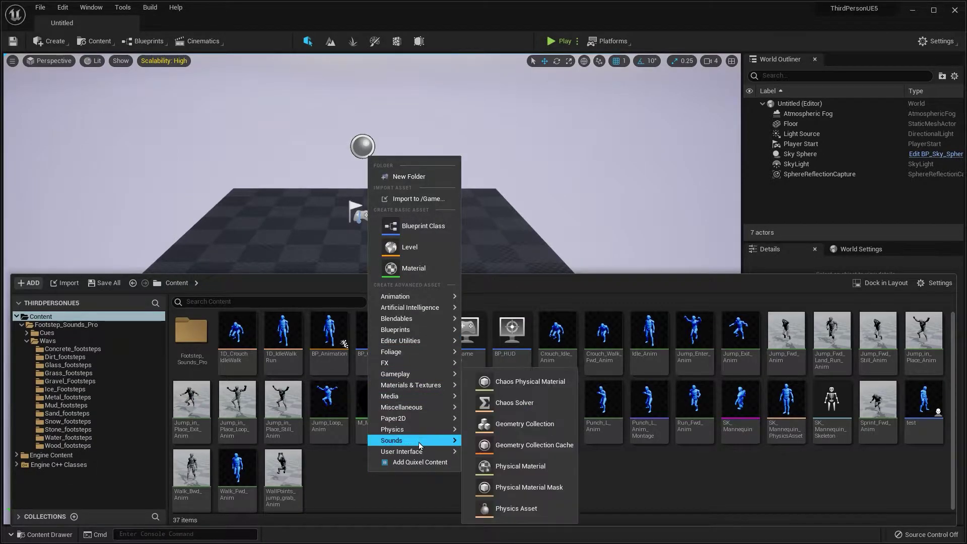
mouse_move(420, 445)
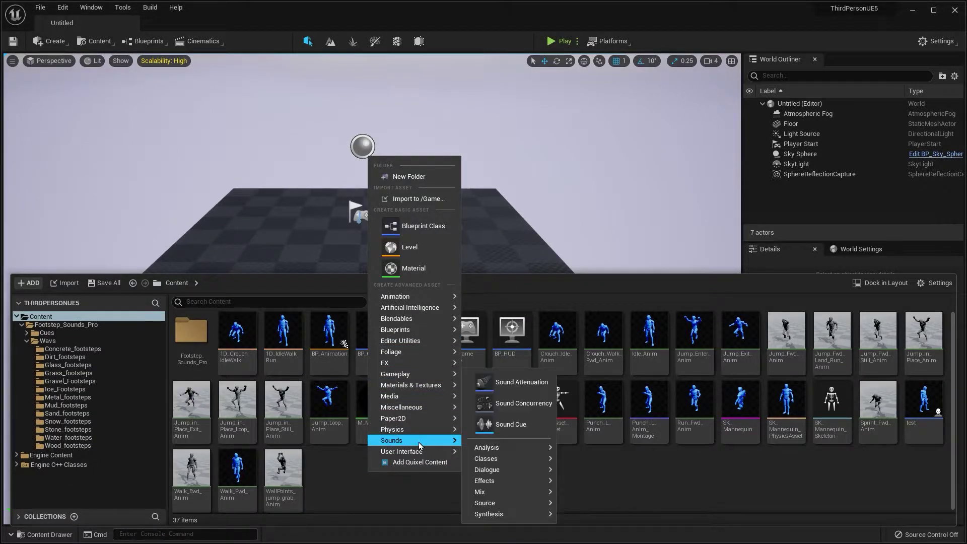
left_click(511, 426)
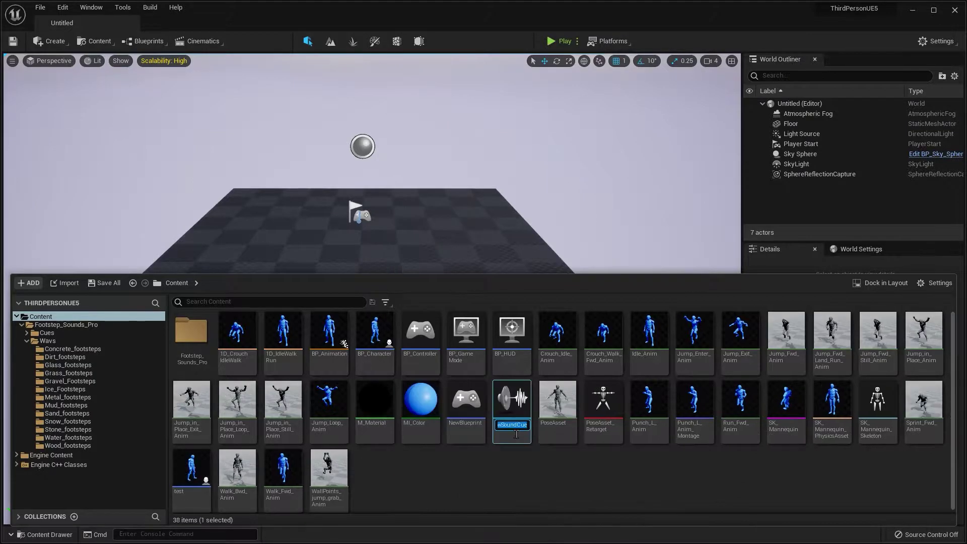
type("S")
type("C_foottseps")
key("Return")
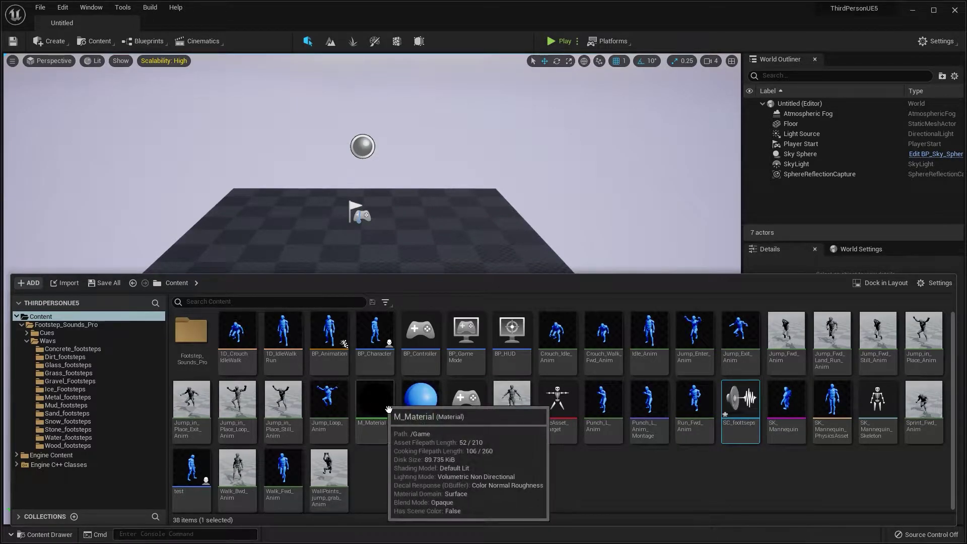
Open SC_foottseps in the Sound Cue editor as a separate window.
left_click(717, 479)
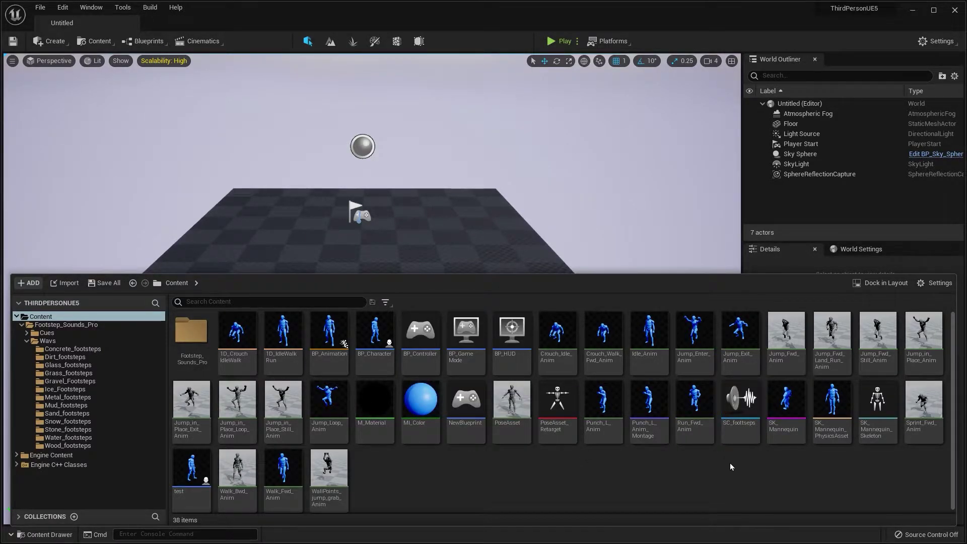
double_click(743, 430)
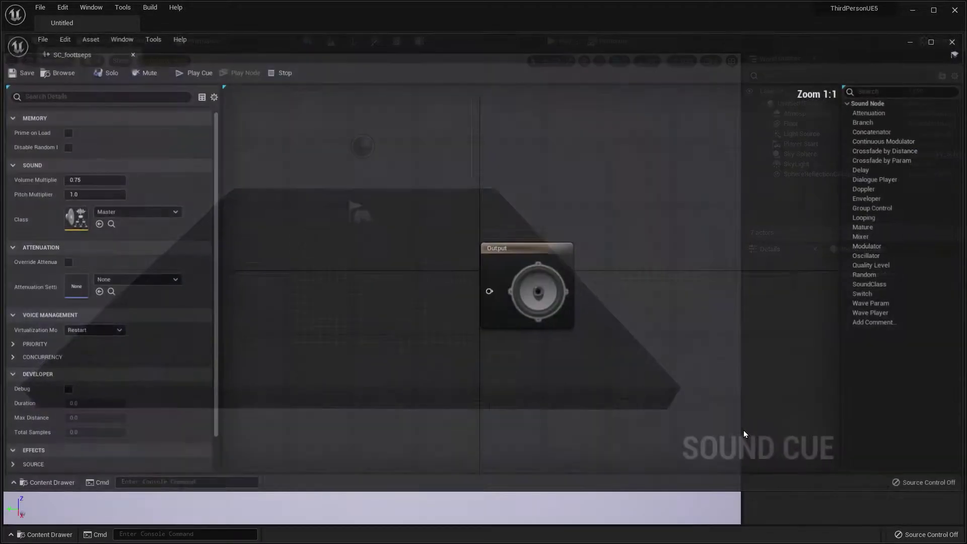
left_click_drag(65, 53, 196, 29)
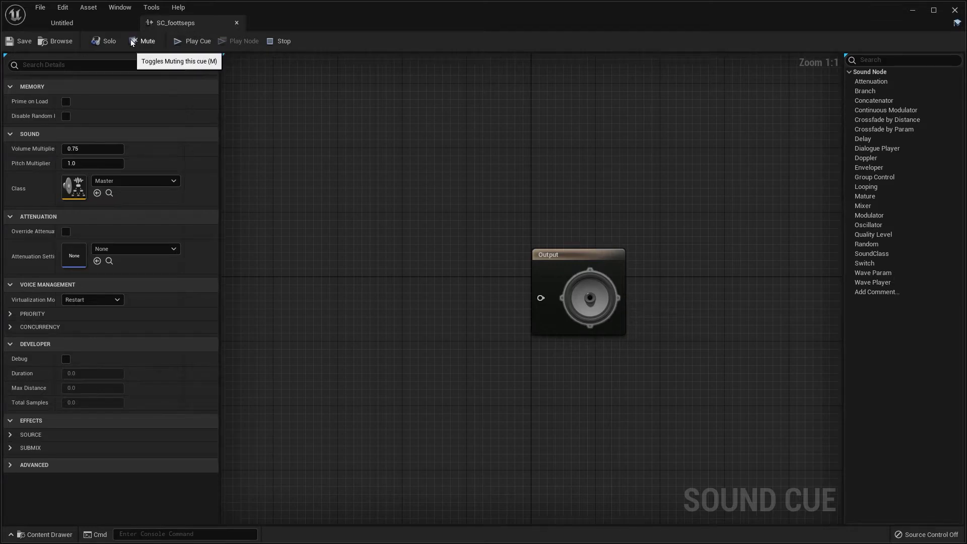
Pan the graph and shift the Output node slightly down.
right_click_drag(422, 194, 516, 194)
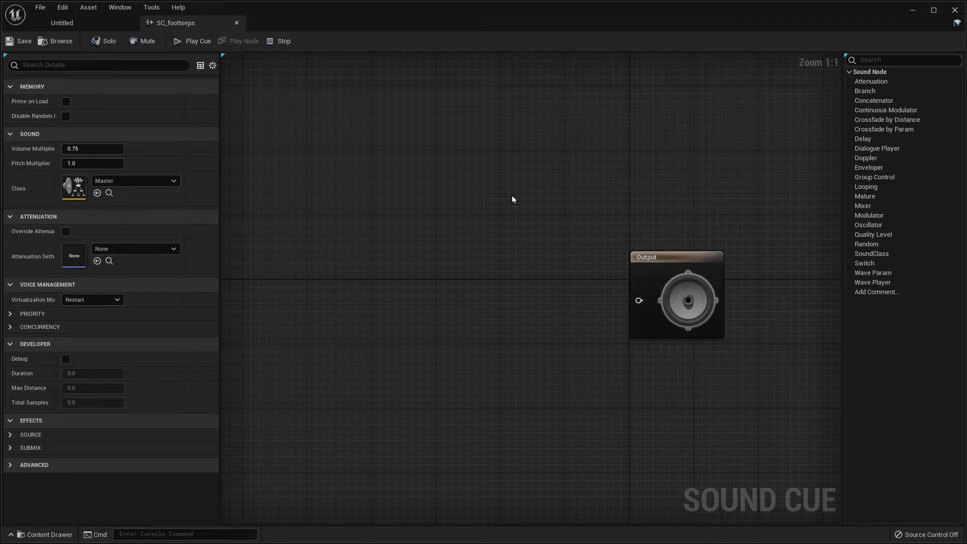
right_click_drag(592, 235, 637, 233)
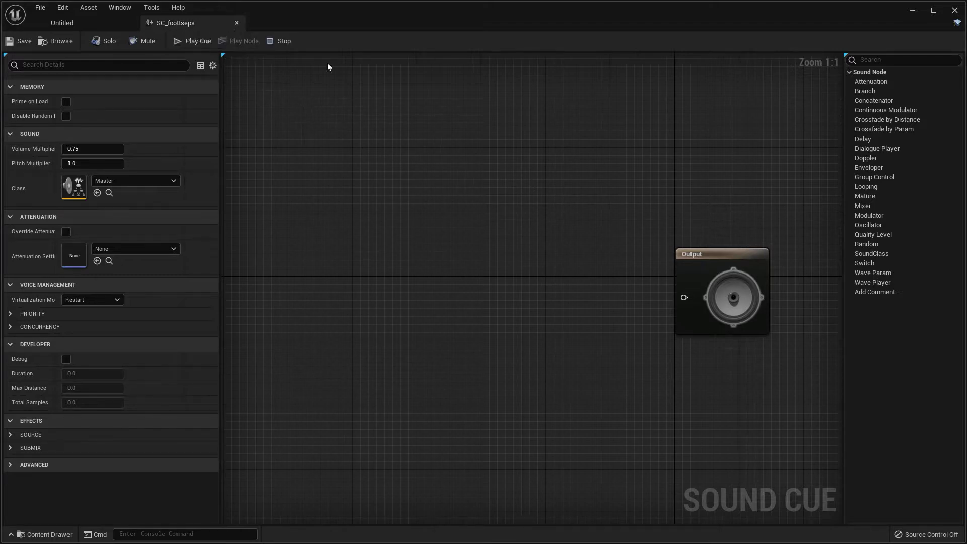
mouse_move(688, 254)
left_mouse_down()
mouse_move(703, 277)
mouse_move(690, 263)
left_mouse_up()
right_click_drag(690, 264, 664, 211)
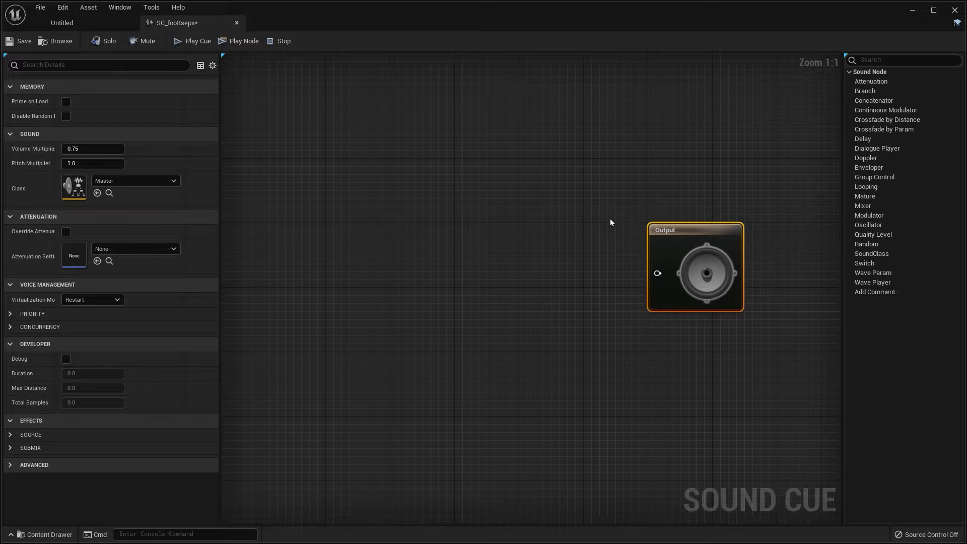
Drag all ten waves from Footstep_Sounds_Pro > Wavs > Dirt_footsteps into the graph.
key("ctrl+space")
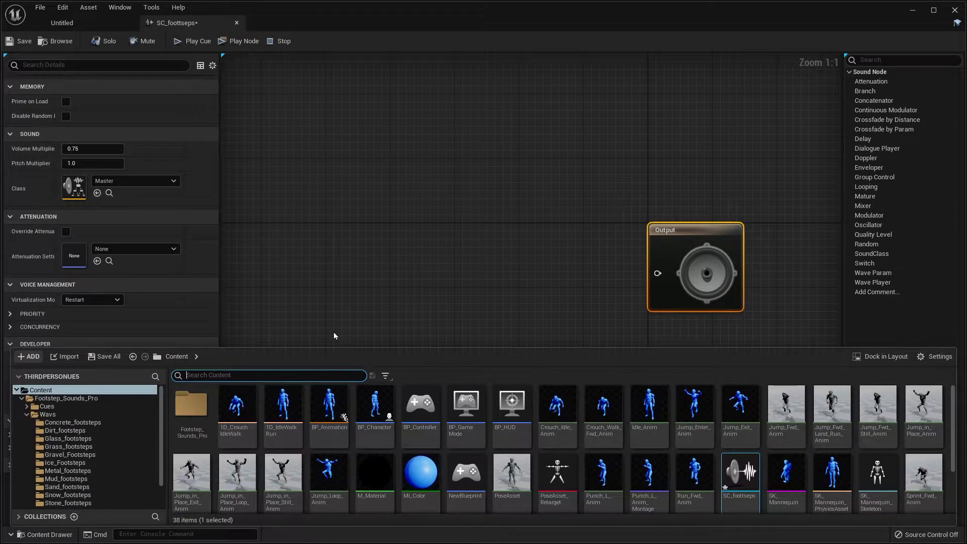
double_click(207, 413)
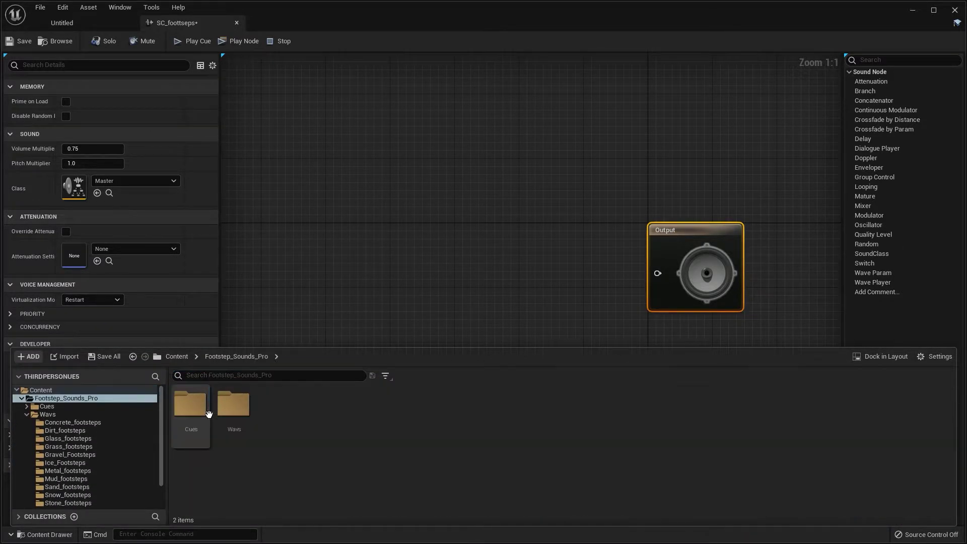
double_click(244, 420)
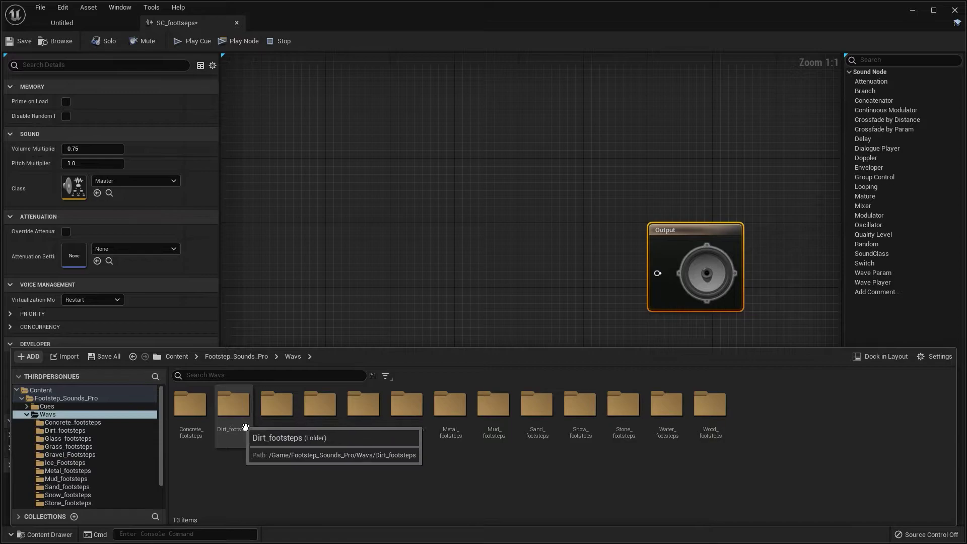
left_click(245, 426)
double_click(244, 426)
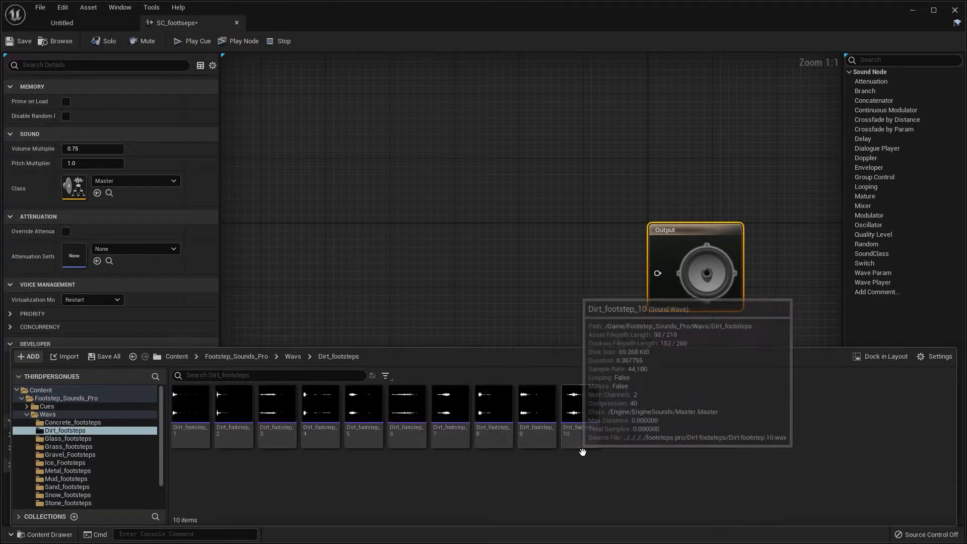
key("ctrl+a")
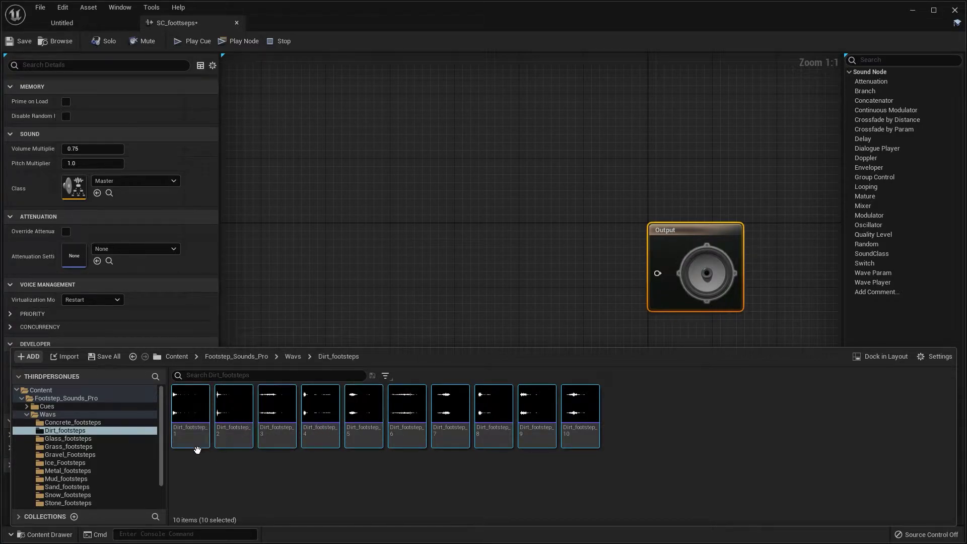
left_click_drag(204, 446, 396, 186)
Drop the ten sounds as Wave Player nodes and marquee-select them all.
right_click_drag(467, 213, 451, 236)
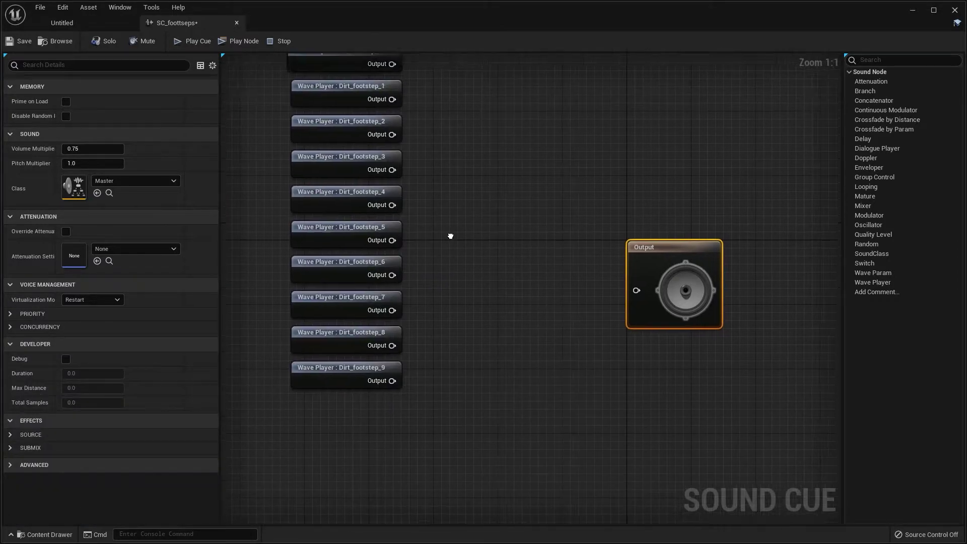
left_click(498, 394)
right_click_drag(497, 377, 492, 346)
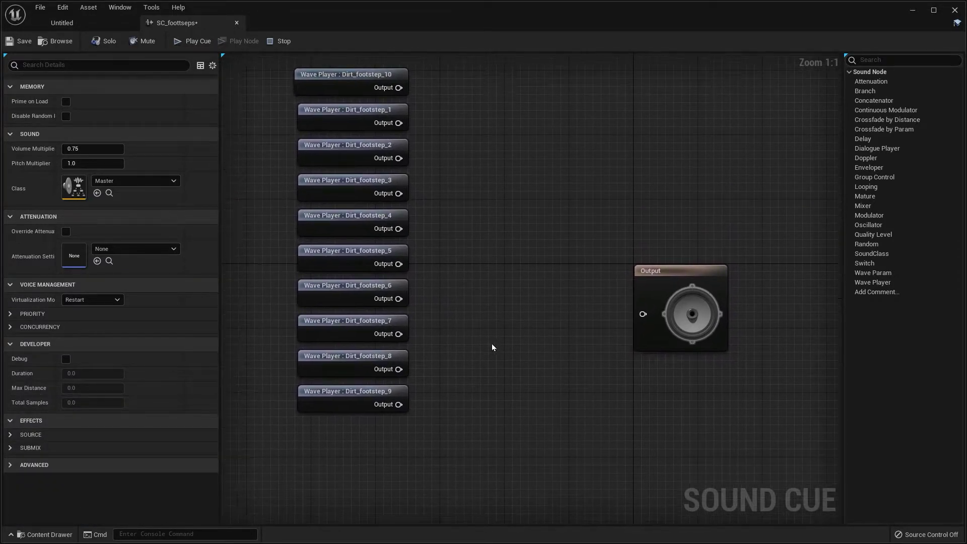
left_click_drag(478, 373, 347, 91)
right_click_drag(347, 91, 343, 102)
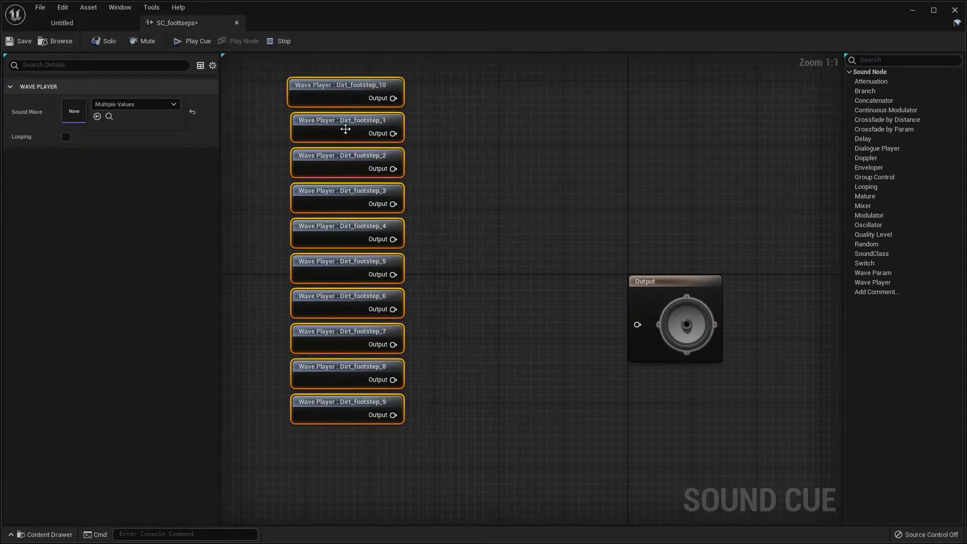
Move the ten wave players into a column left of the Output node.
left_click_drag(330, 130, 437, 189)
right_click_drag(428, 201, 418, 117)
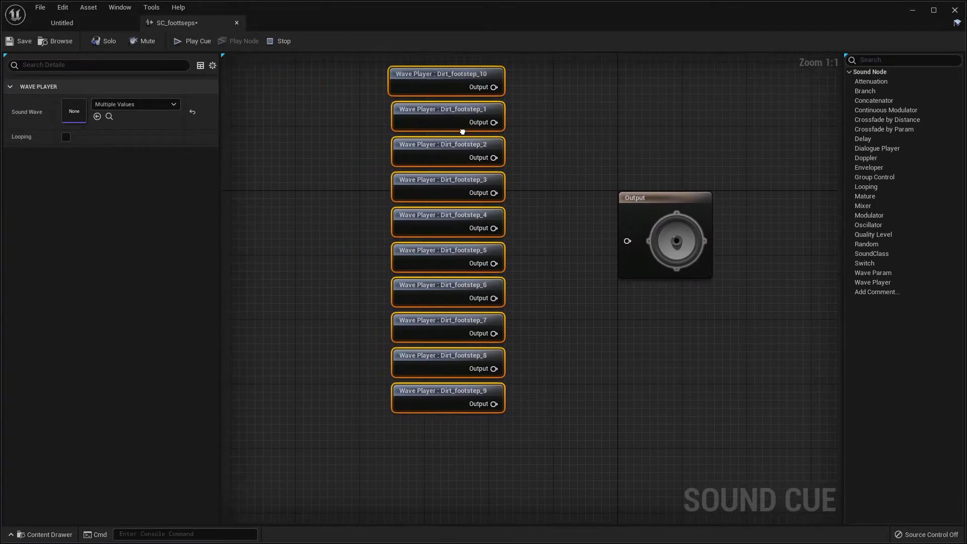
left_click_drag(418, 117, 362, 120)
right_click_drag(483, 173, 406, 145)
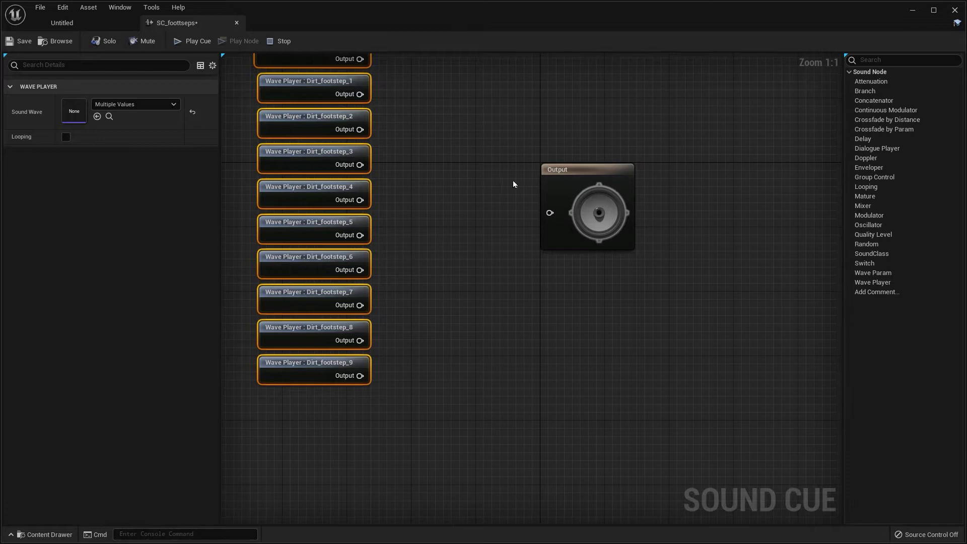
right_click_drag(429, 186, 481, 207)
left_click(624, 194)
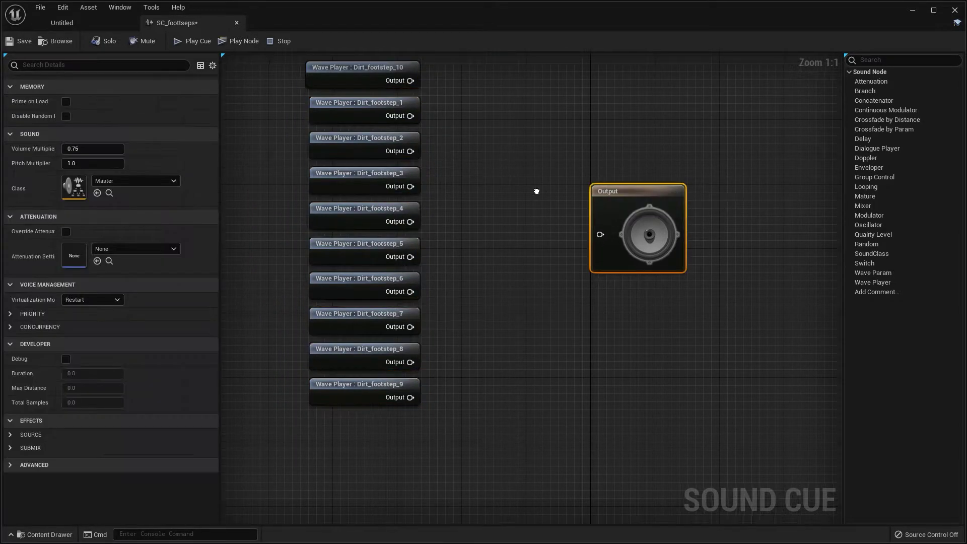
right_click_drag(537, 190, 539, 202)
left_click_drag(606, 255, 509, 201)
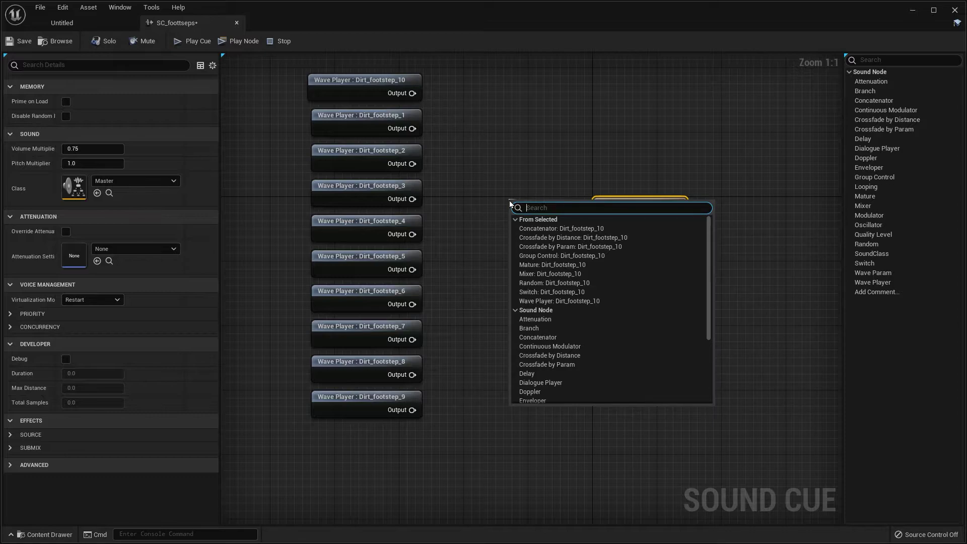
Insert a Random node before Output and expand it to twelve inputs.
type("rand")
key("Return")
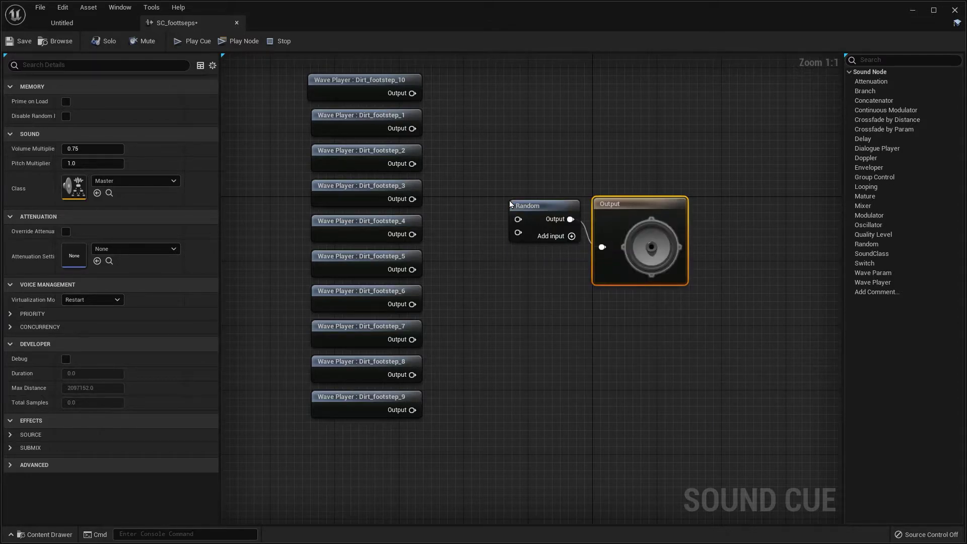
left_click_drag(639, 201, 705, 198)
left_click_drag(550, 212, 577, 226)
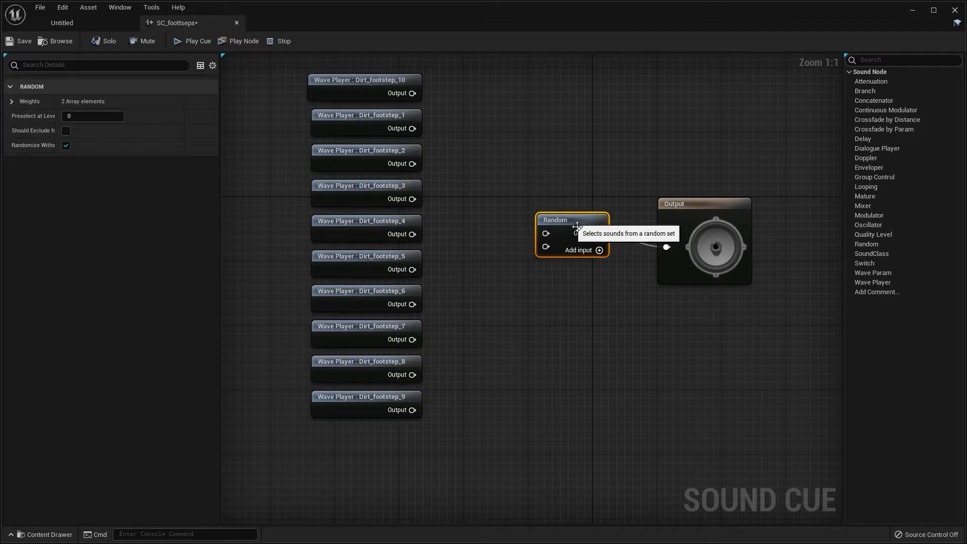
left_click(599, 251)
left_click(600, 250)
left_click(599, 250)
left_click(599, 250)
left_click(599, 251)
left_click(599, 250)
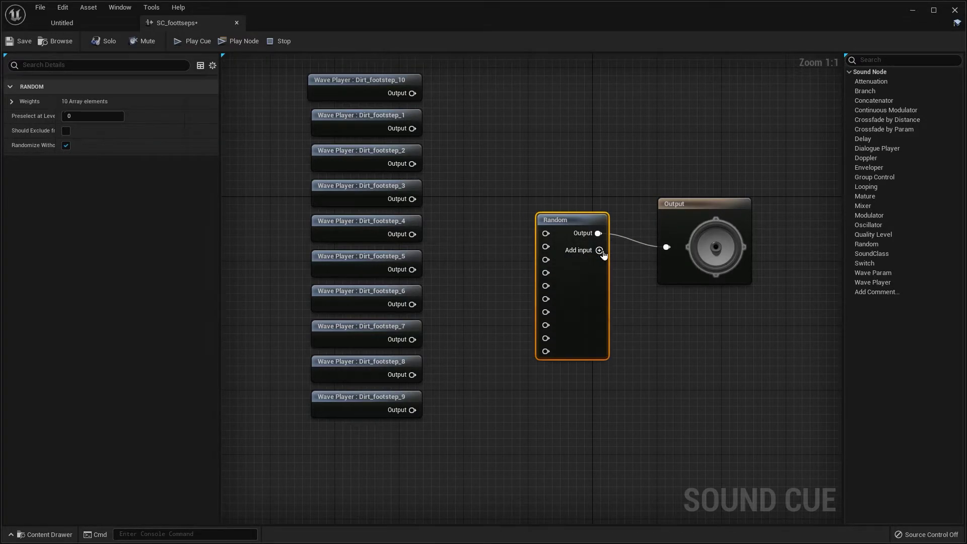
left_click(599, 250)
left_click(599, 250)
right_click_drag(545, 248, 590, 266)
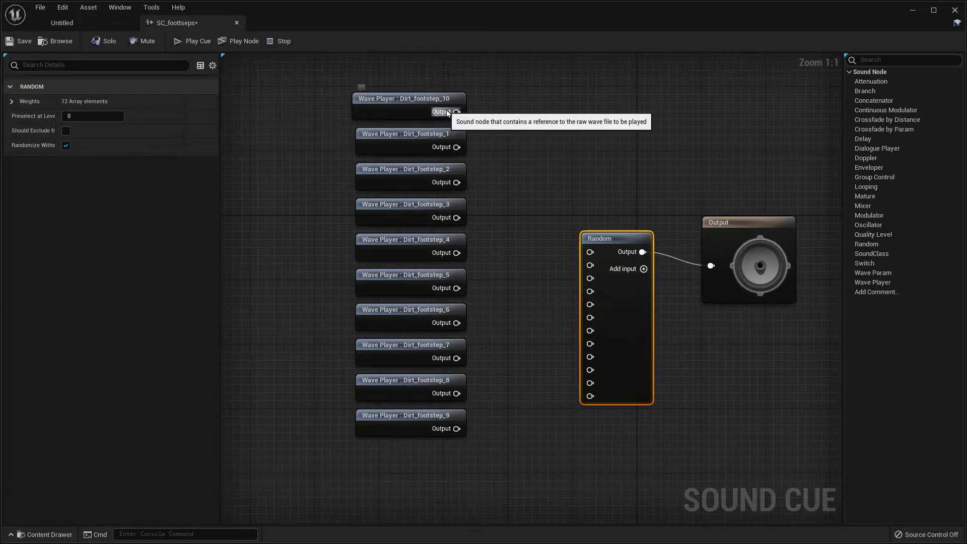
Wire Dirt_footstep_10 and Dirt_footstep_1 through 9 into successive Random inputs.
left_click_drag(457, 112, 599, 259)
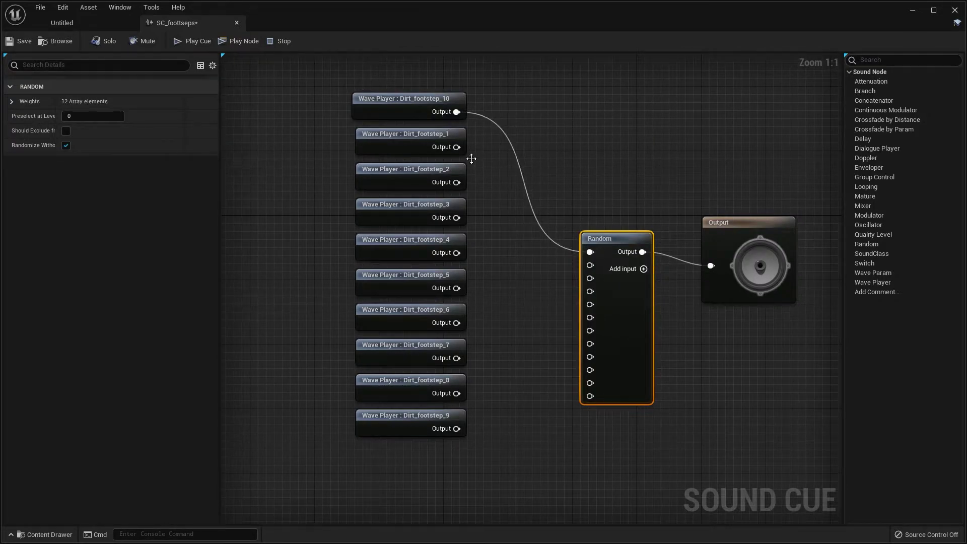
left_click_drag(457, 148, 590, 265)
left_click_drag(457, 182, 590, 279)
left_click_drag(457, 217, 590, 292)
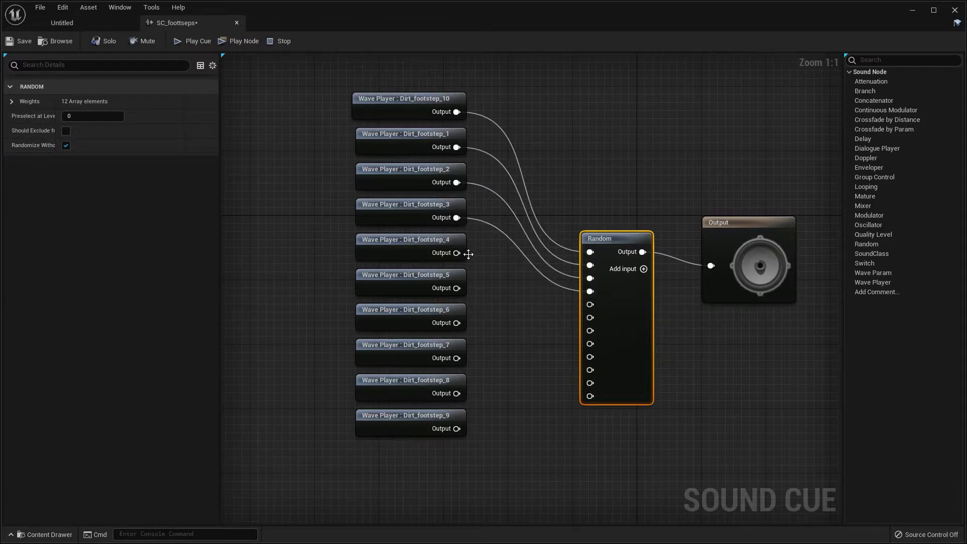
left_click_drag(457, 253, 593, 307)
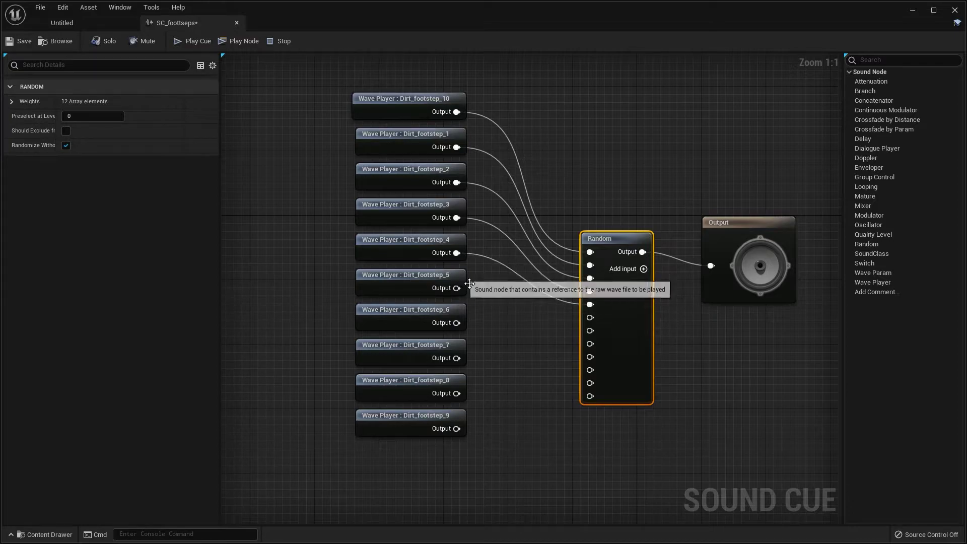
left_click_drag(458, 290, 599, 327)
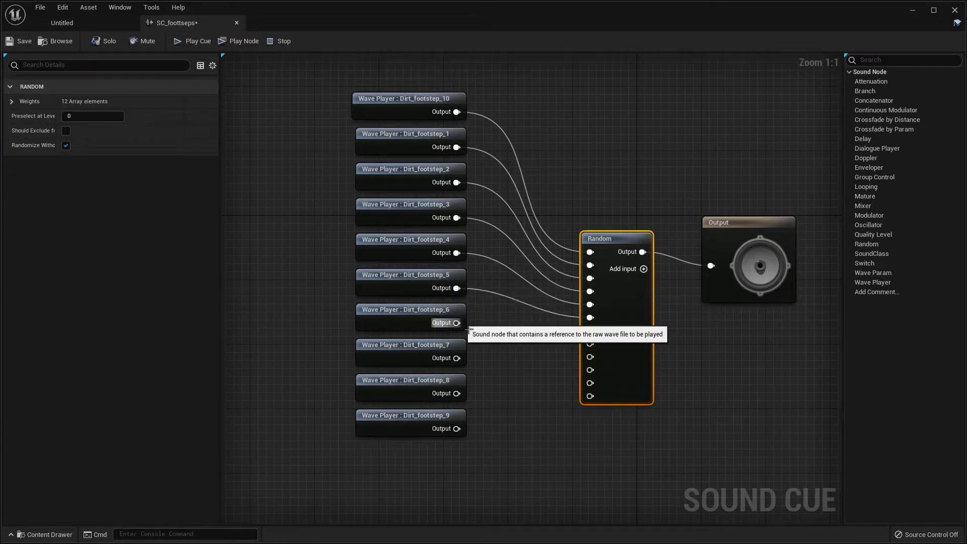
left_click_drag(456, 323, 590, 330)
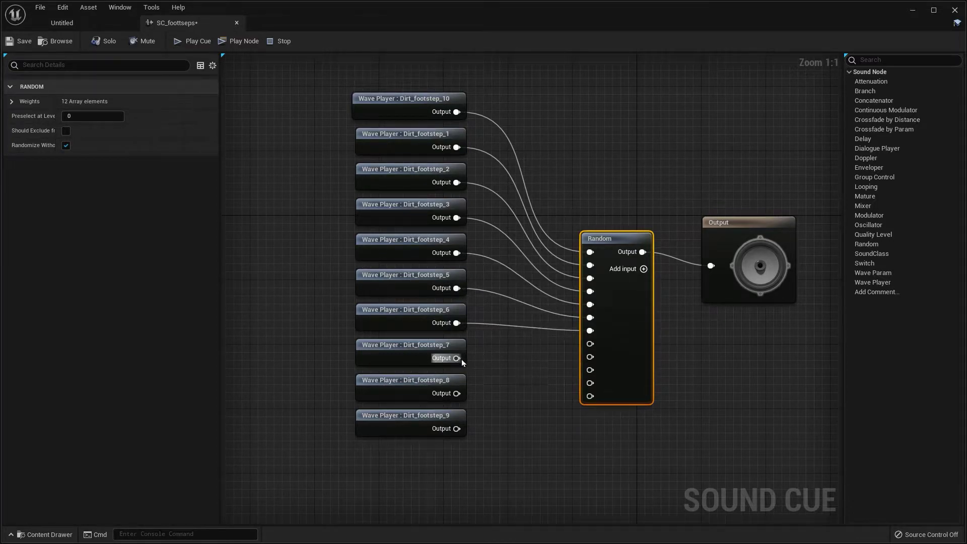
left_click_drag(457, 358, 590, 343)
left_click_drag(457, 393, 590, 356)
left_click_drag(456, 429, 590, 370)
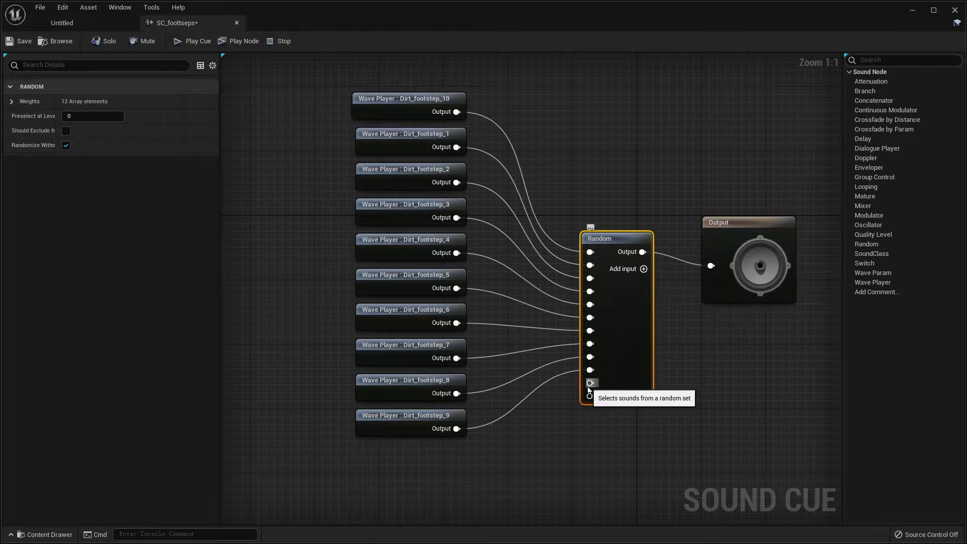
Delete the two unused Random inputs and move Random and Output closer together.
right_click(589, 385)
left_click(609, 426)
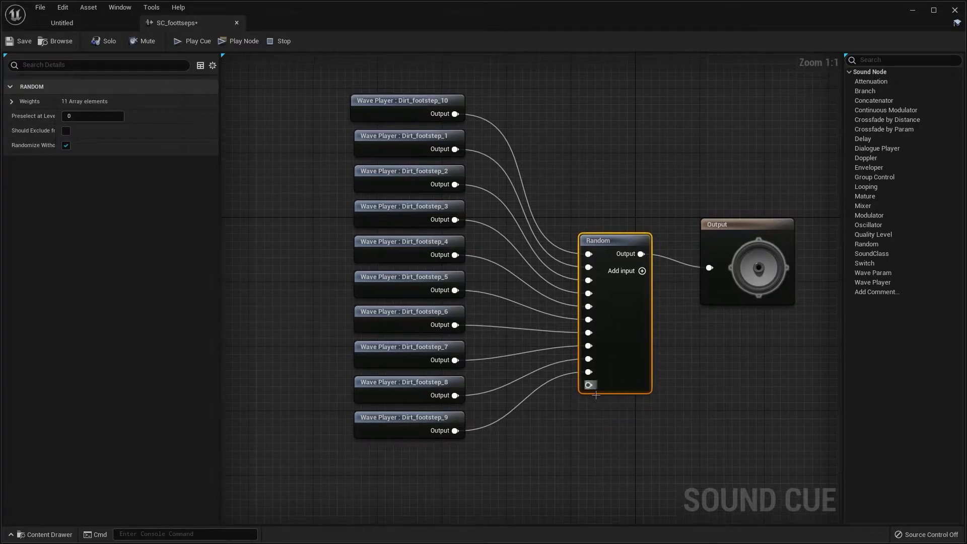
right_click(590, 385)
left_click(615, 428)
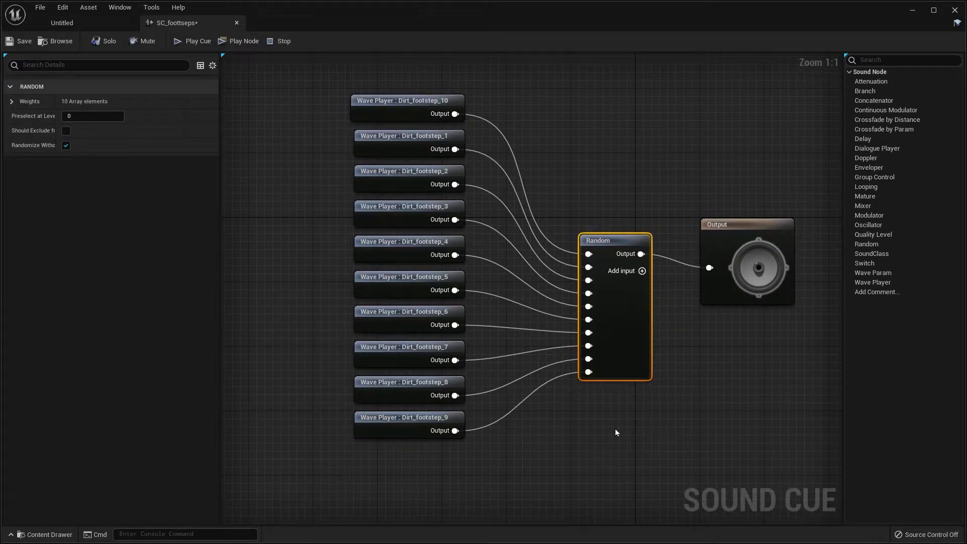
right_click_drag(596, 330, 564, 337)
left_click_drag(575, 253, 552, 221)
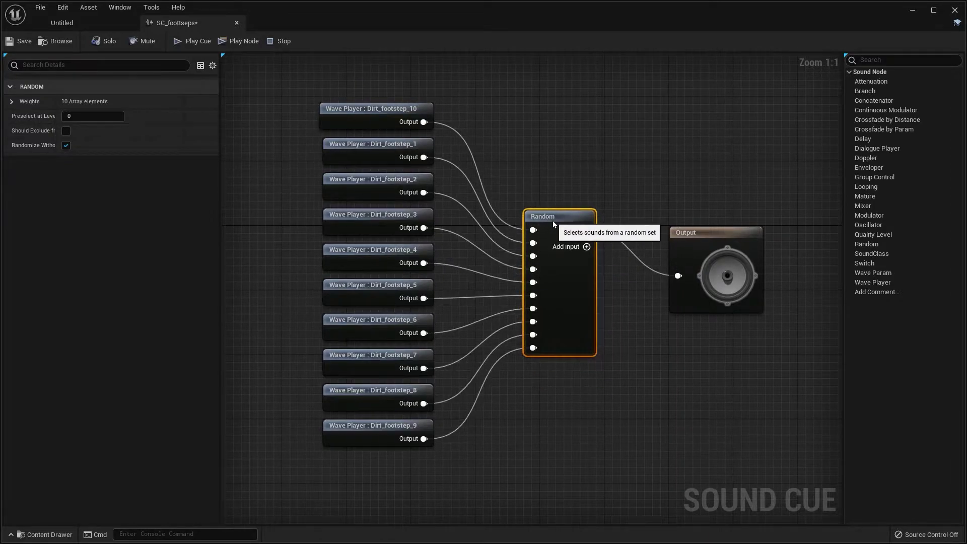
left_click_drag(725, 232, 700, 190)
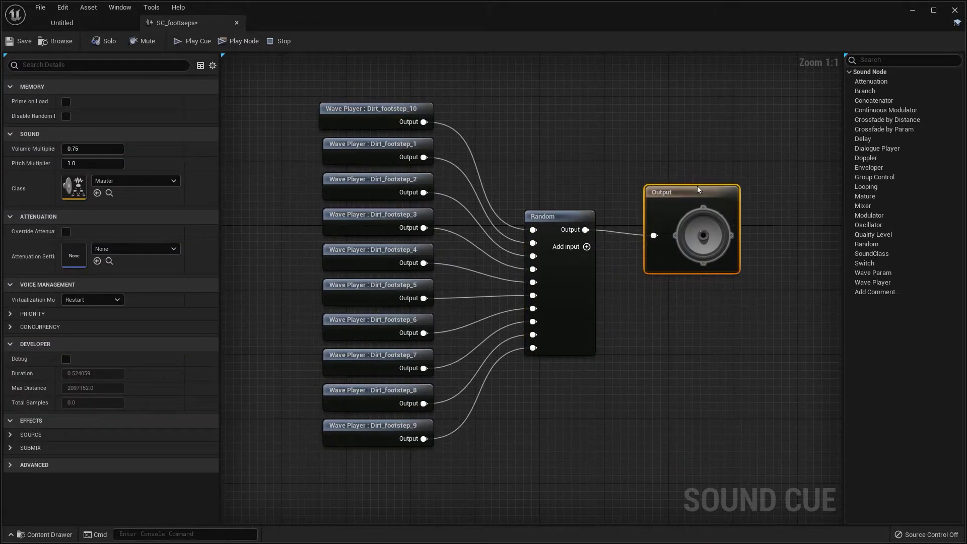
Save SC_foottseps, play it repeatedly to hear varied dirt footsteps, and nudge Output upward.
left_click(23, 41)
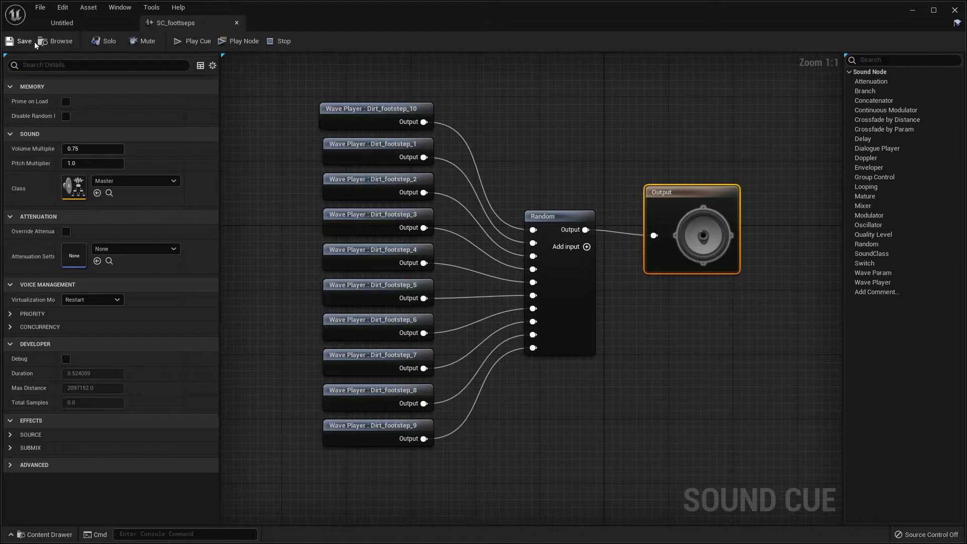
left_click(190, 43)
left_click(190, 44)
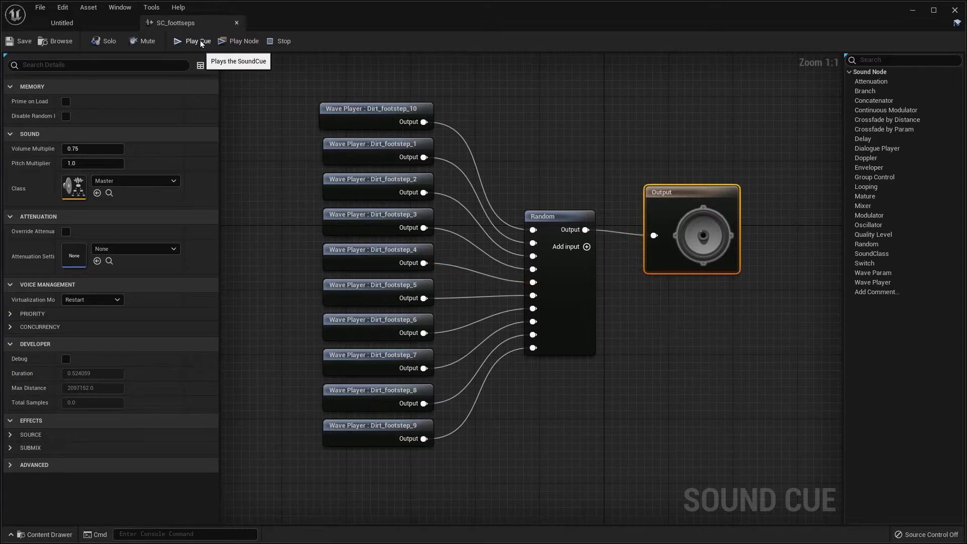
left_click(195, 40)
left_click(194, 41)
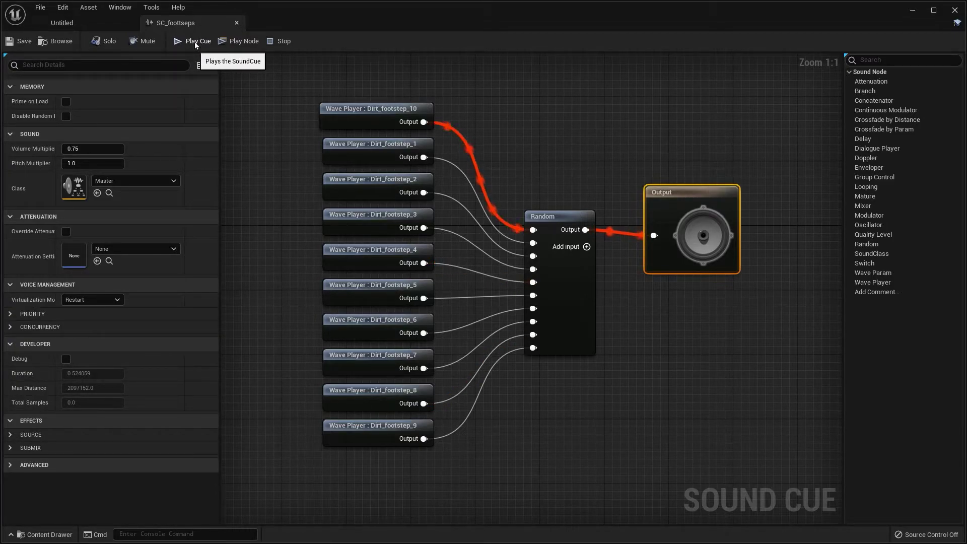
left_click(194, 41)
left_click(195, 46)
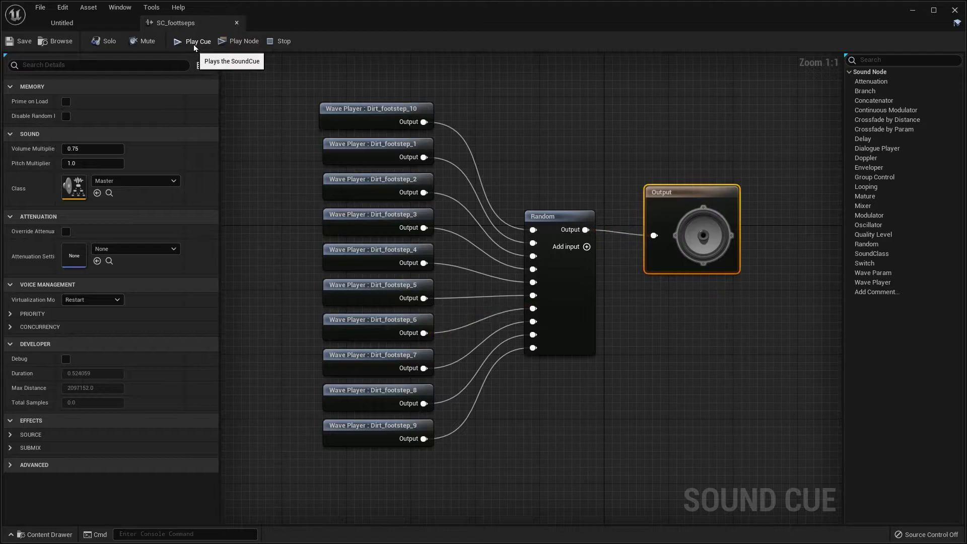
left_click(193, 44)
left_click(187, 41)
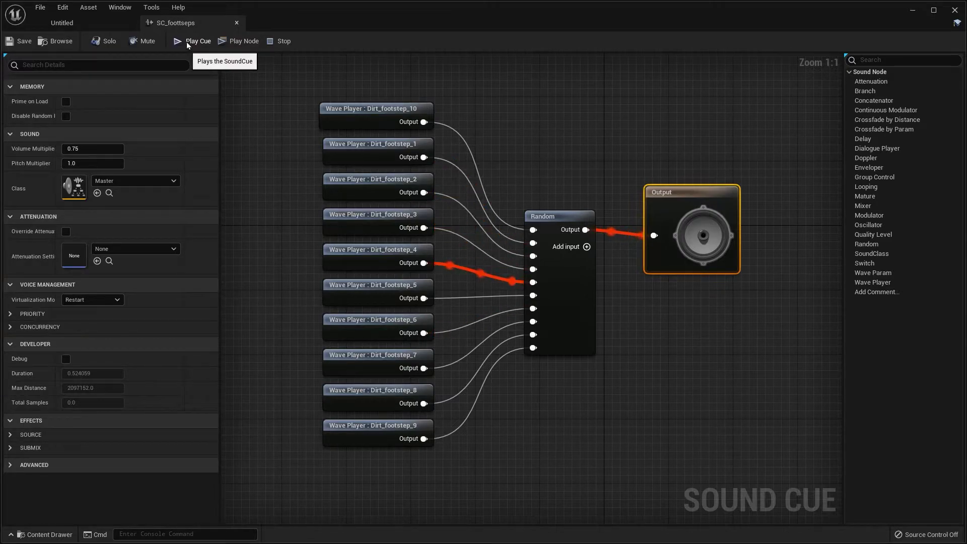
left_click(187, 42)
left_click(184, 44)
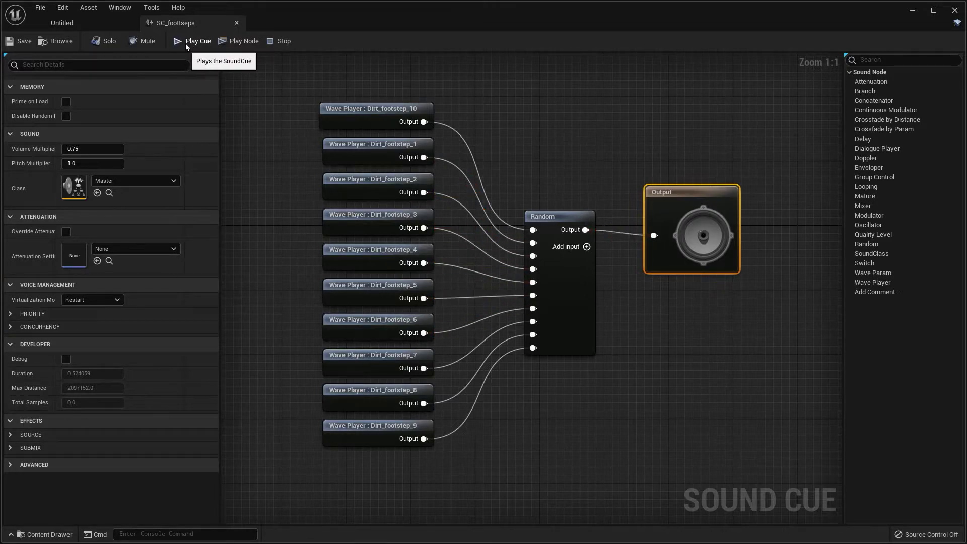
left_click(185, 43)
left_click(193, 45)
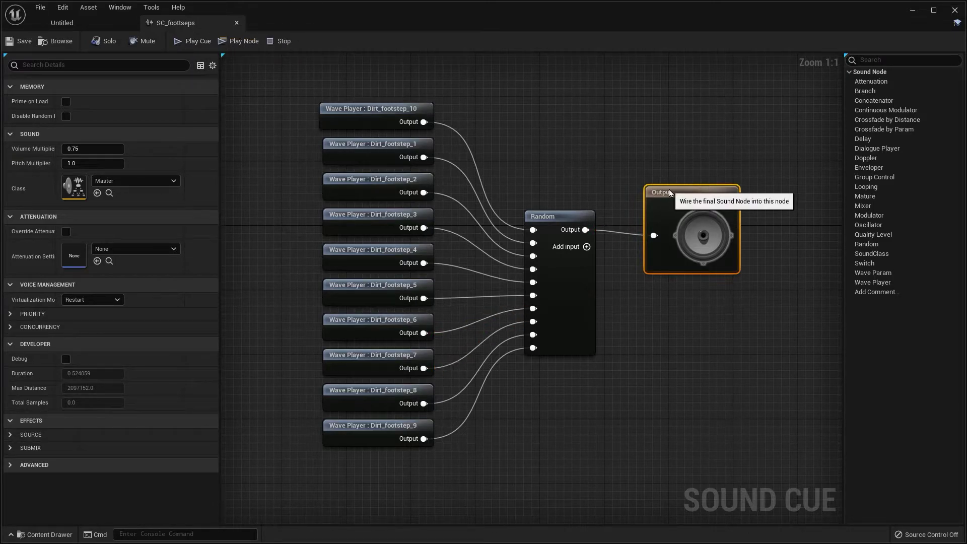
left_click_drag(670, 193, 675, 192)
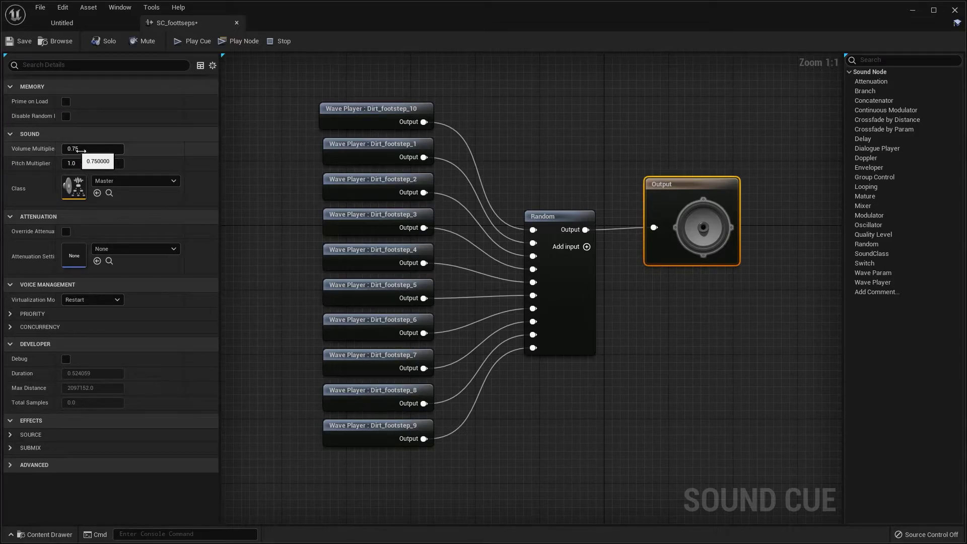
Close SC_foottseps and open Run_Fwd_Anim from the top-level Content folder.
left_click(237, 23)
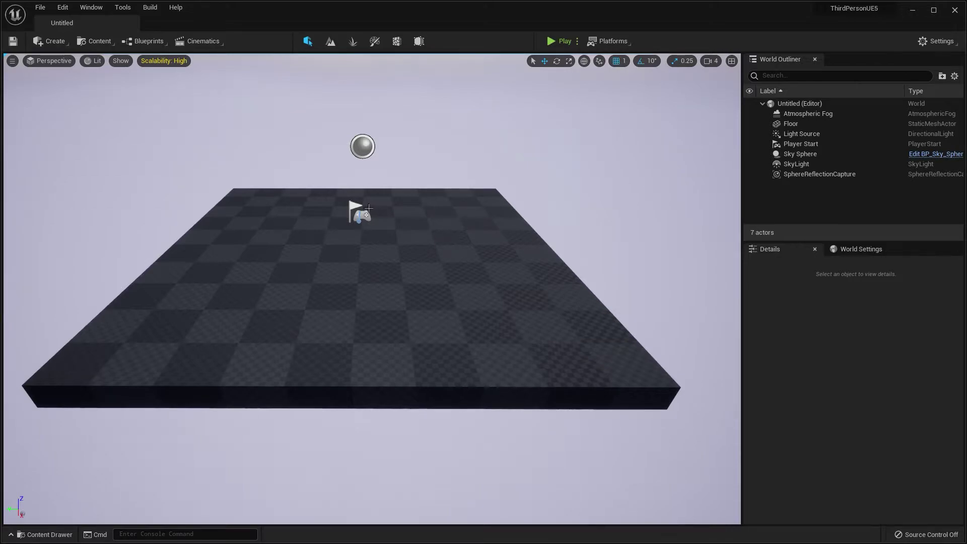
key("ctrl+space")
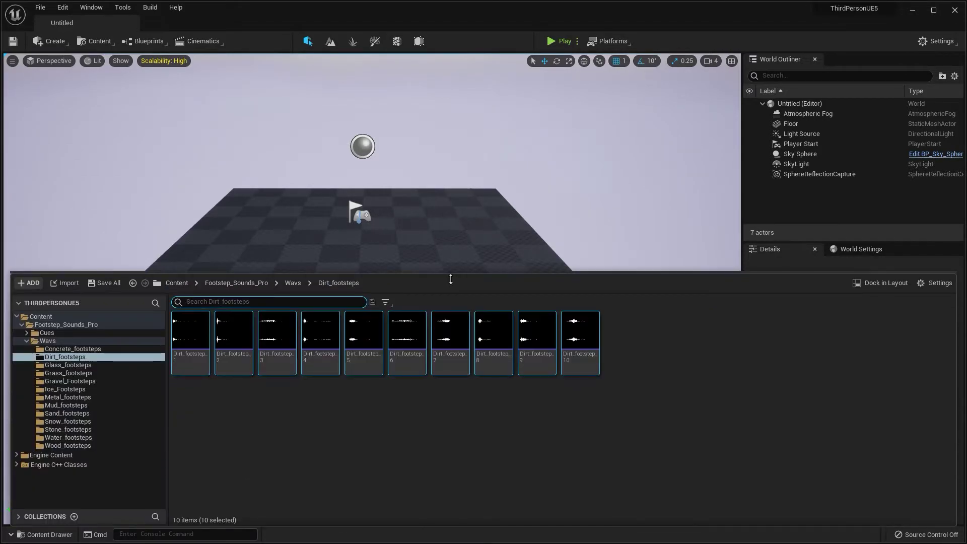
left_click(176, 284)
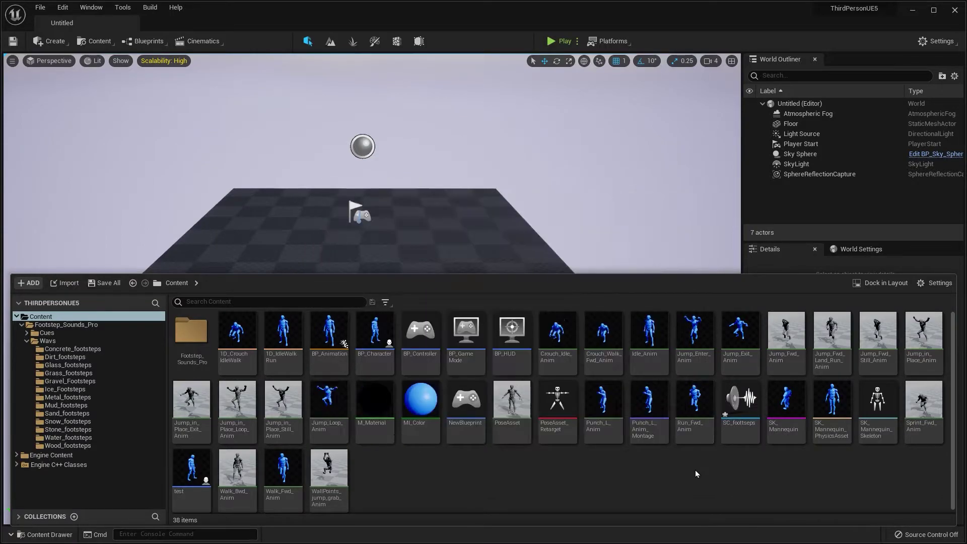
double_click(698, 438)
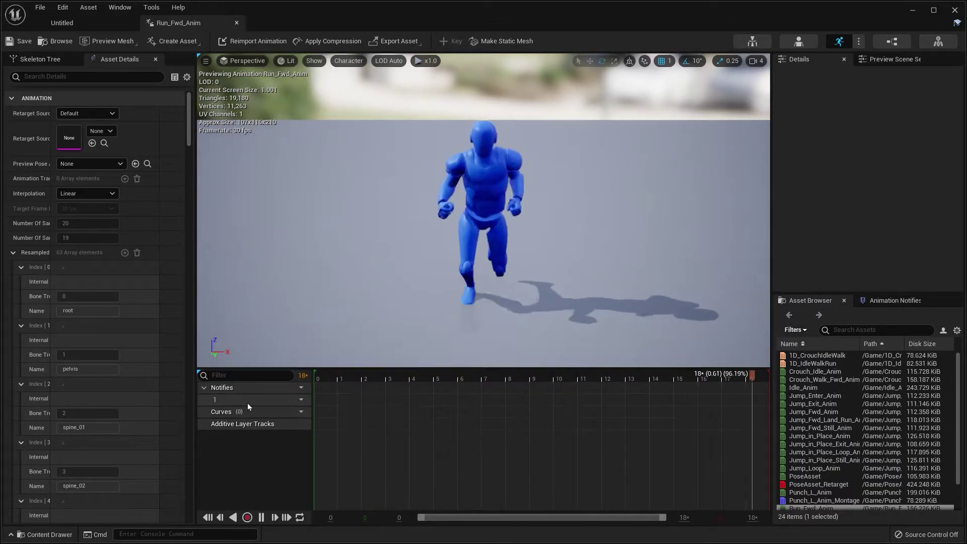
Pause Run_Fwd_Anim, view the mannequin from the side, and scrub to frame 7 (0.24 s).
left_click(261, 517)
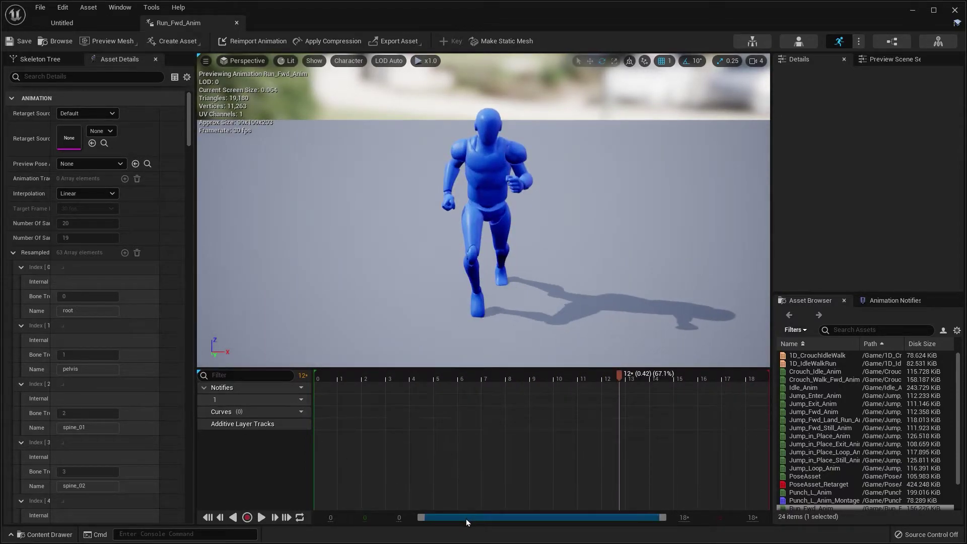
left_click_drag(384, 218, 491, 227)
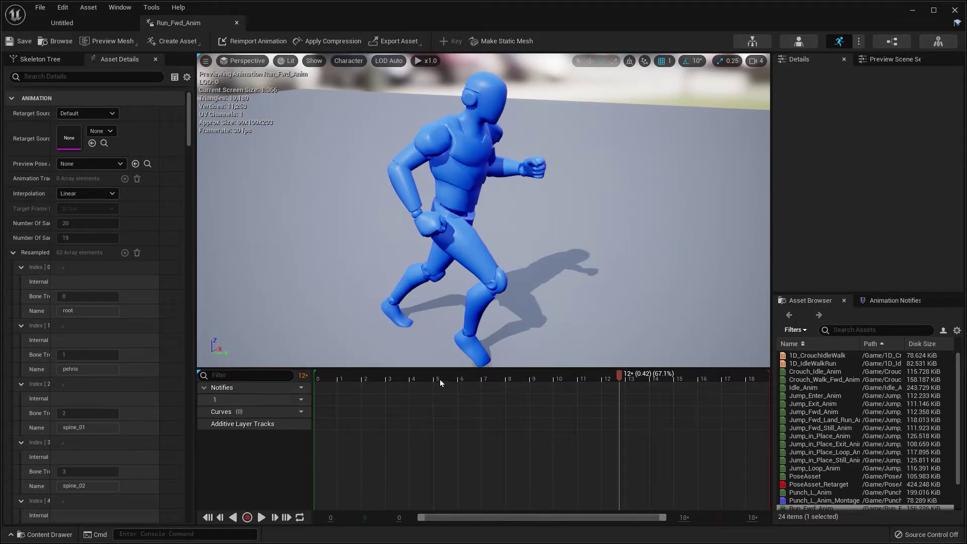
left_click_drag(439, 379, 485, 378)
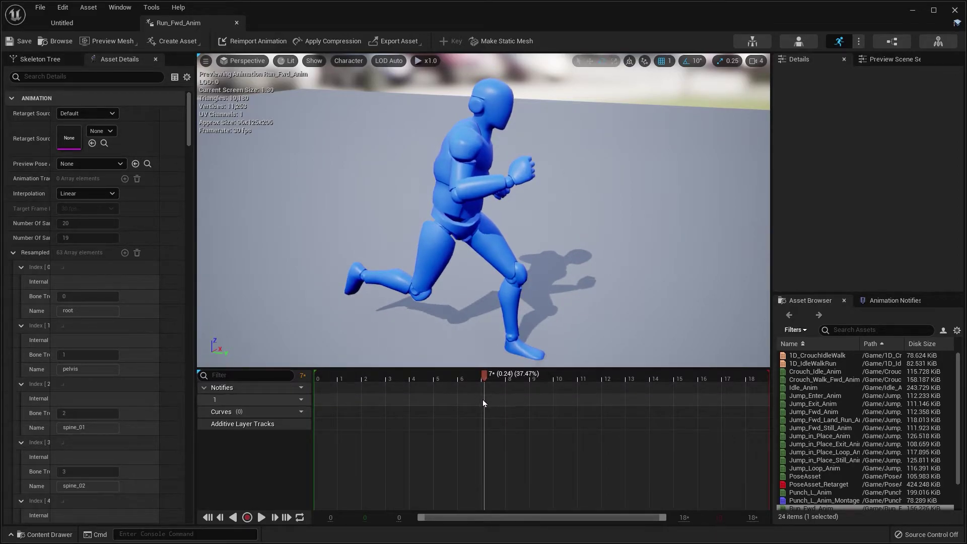
left_click(483, 379)
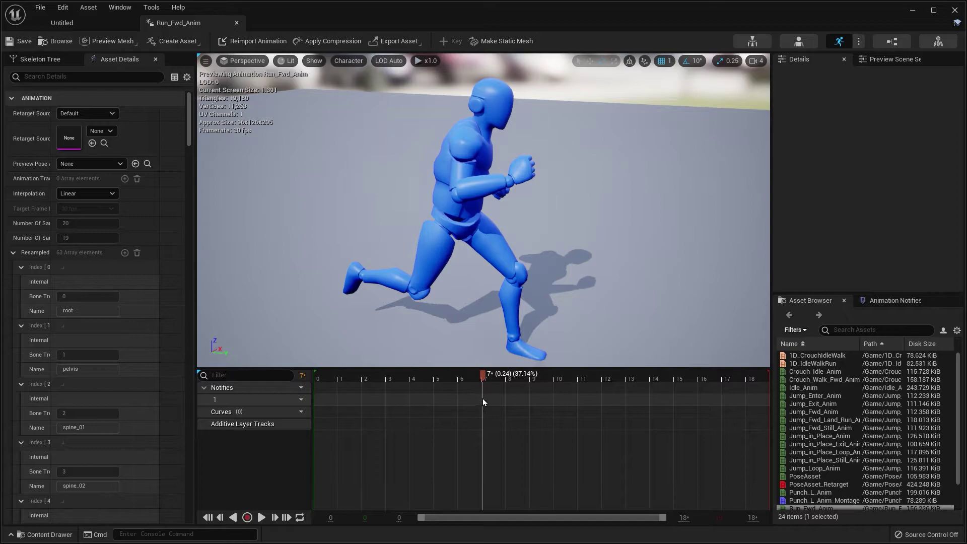
Add a Play Sound notify at frame 7 (0.2338 s) of Run_Fwd_Anim with Sound set to SC_foottseps.
right_click(482, 397)
mouse_move(508, 418)
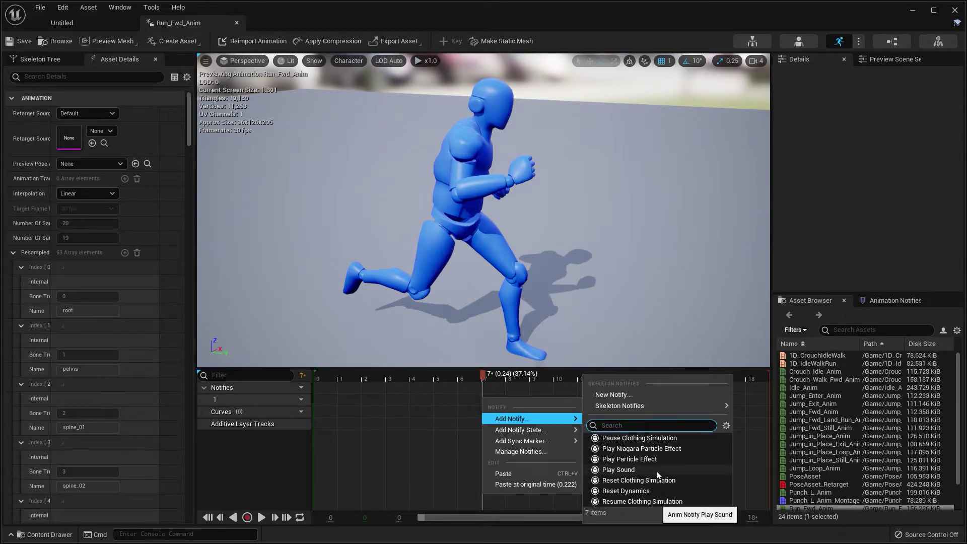
left_click(621, 472)
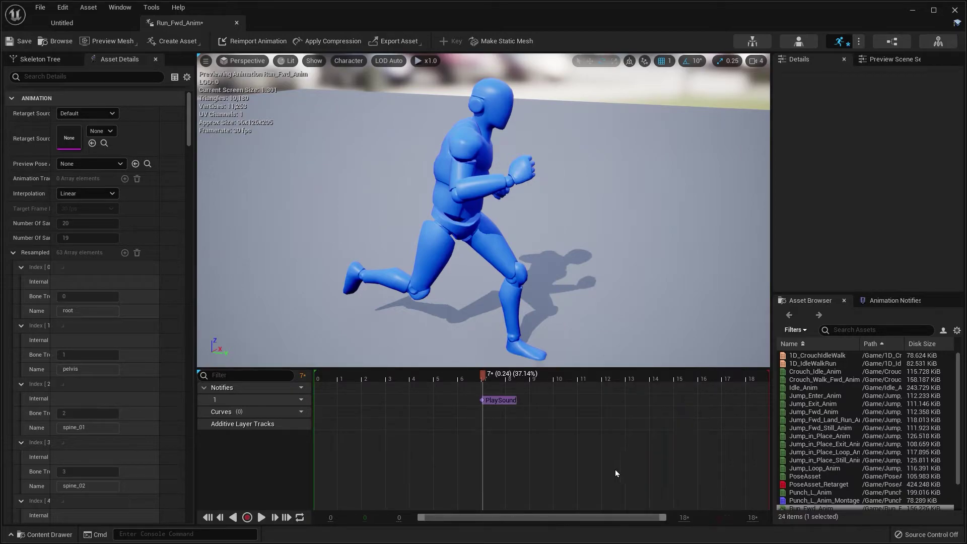
left_click(502, 400)
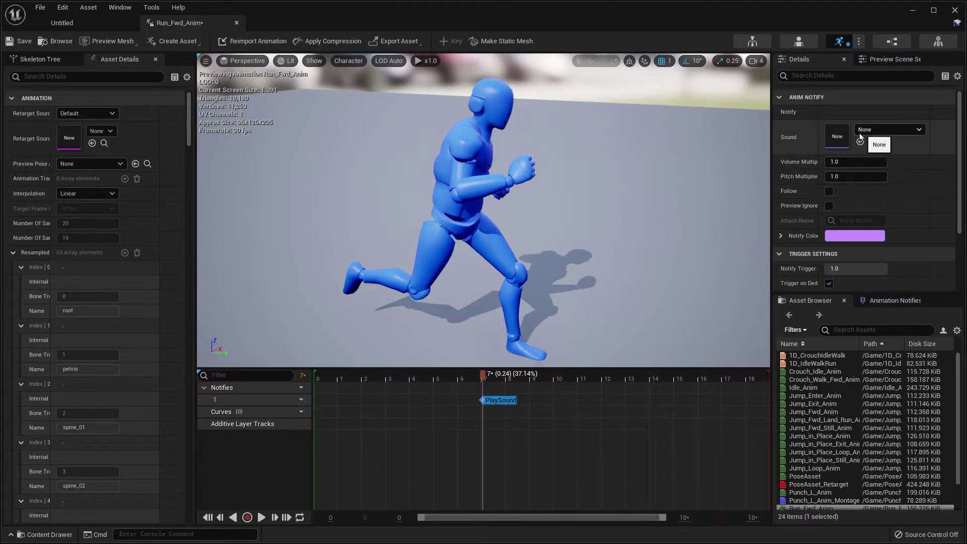
left_click(883, 134)
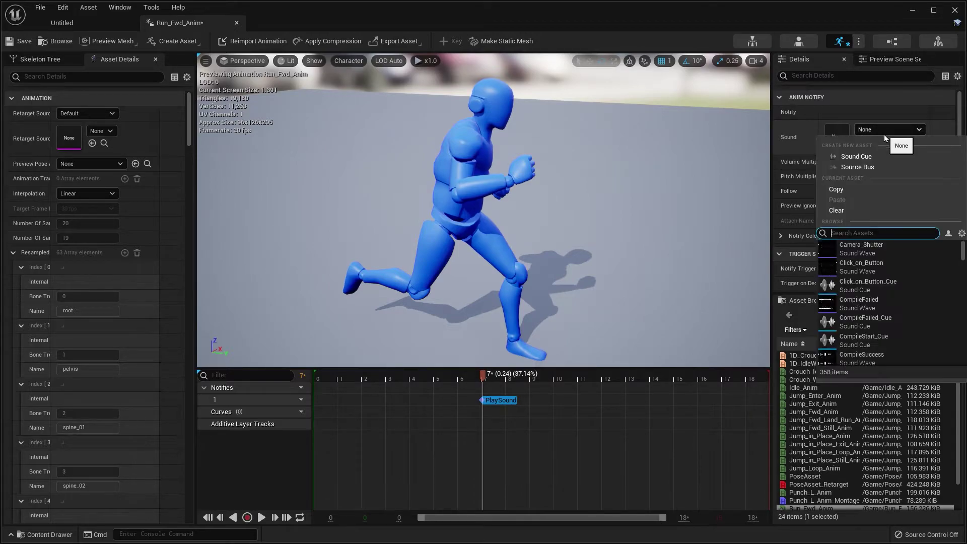
type("s")
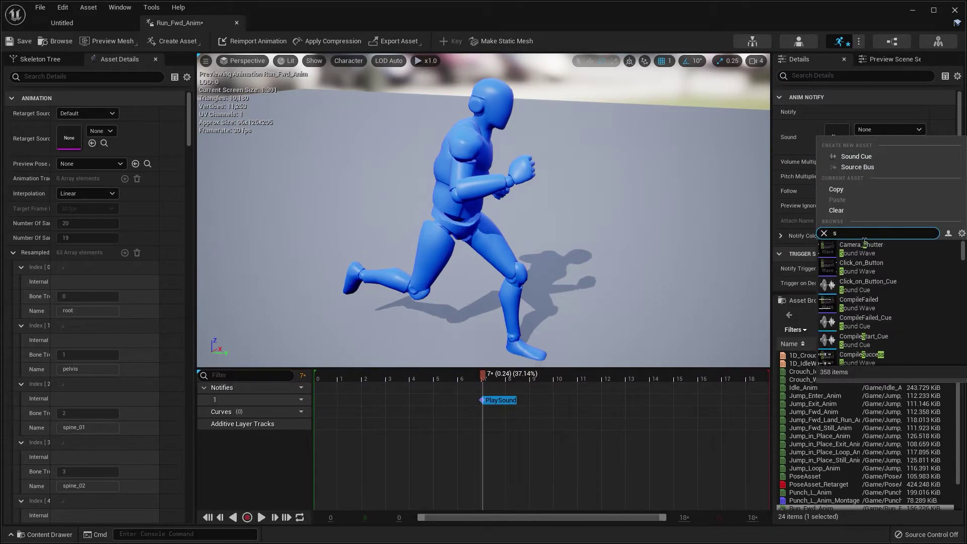
type("c_")
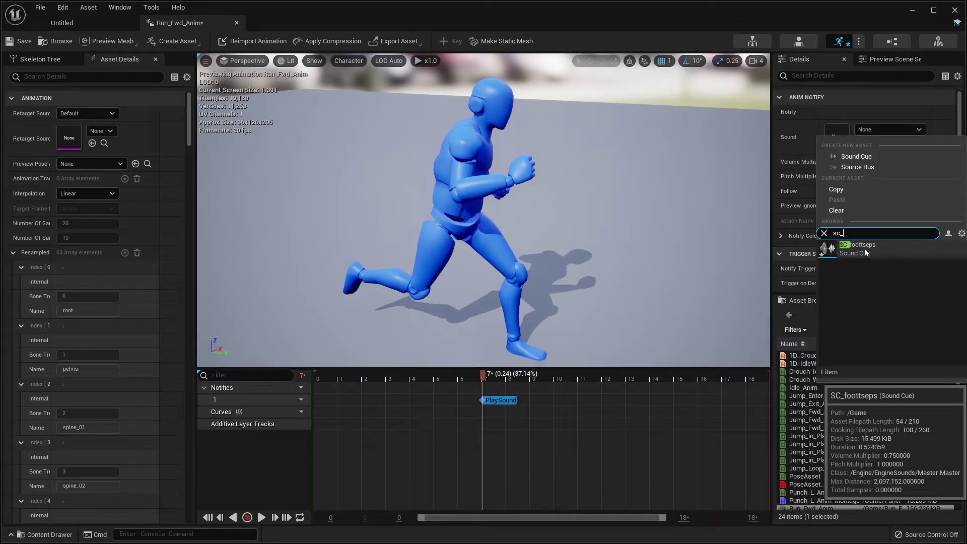
left_click(856, 250)
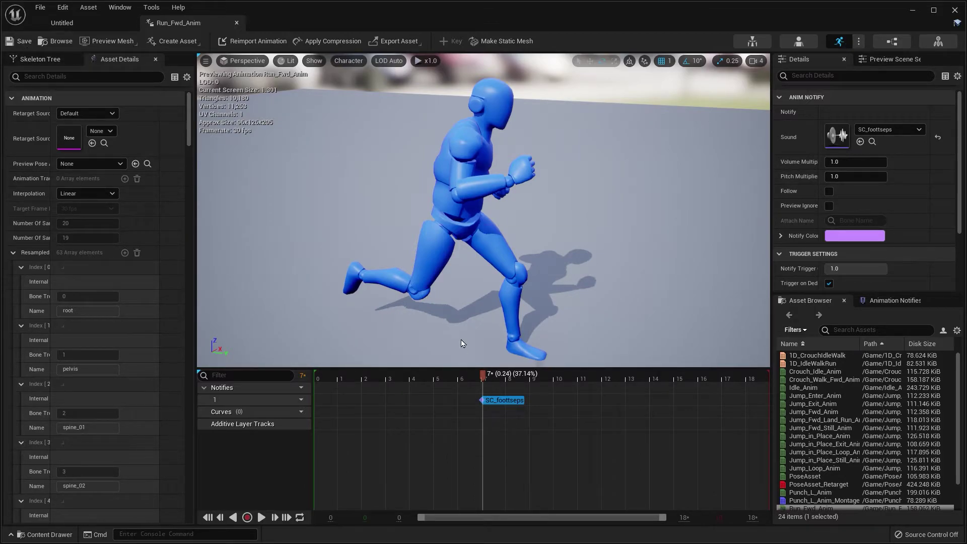
left_click_drag(484, 377, 534, 388)
Copy the SC_foottseps notify and paste it at frame 14 (0.49 s) for the other footfall.
right_click(502, 403)
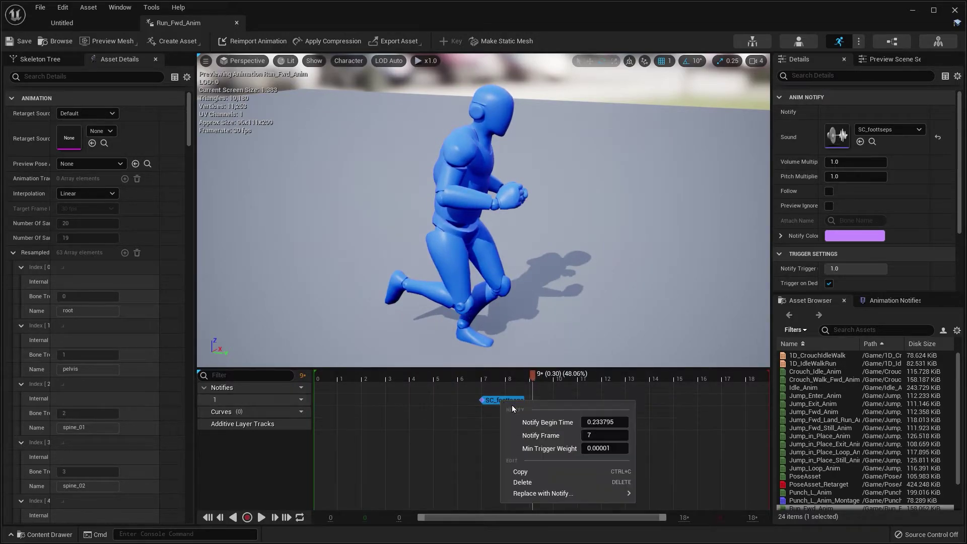
left_click(536, 472)
left_click_drag(534, 383, 639, 374)
right_click_drag(503, 212, 523, 212)
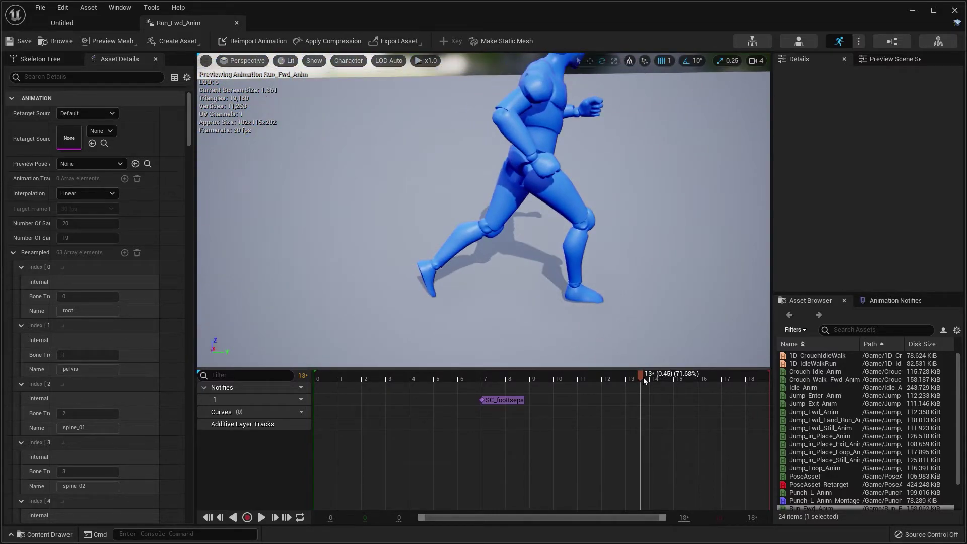
left_click_drag(643, 377, 665, 376)
right_click(668, 398)
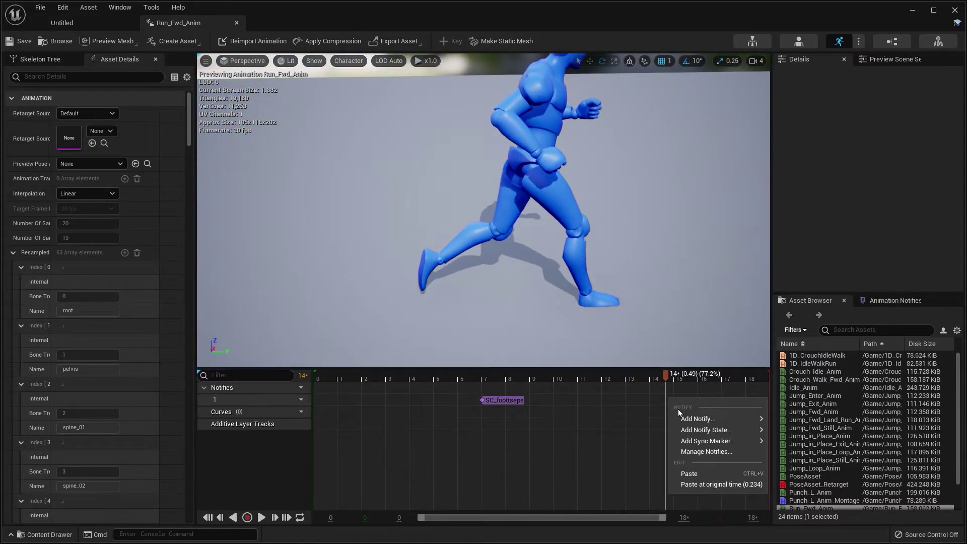
left_click(688, 473)
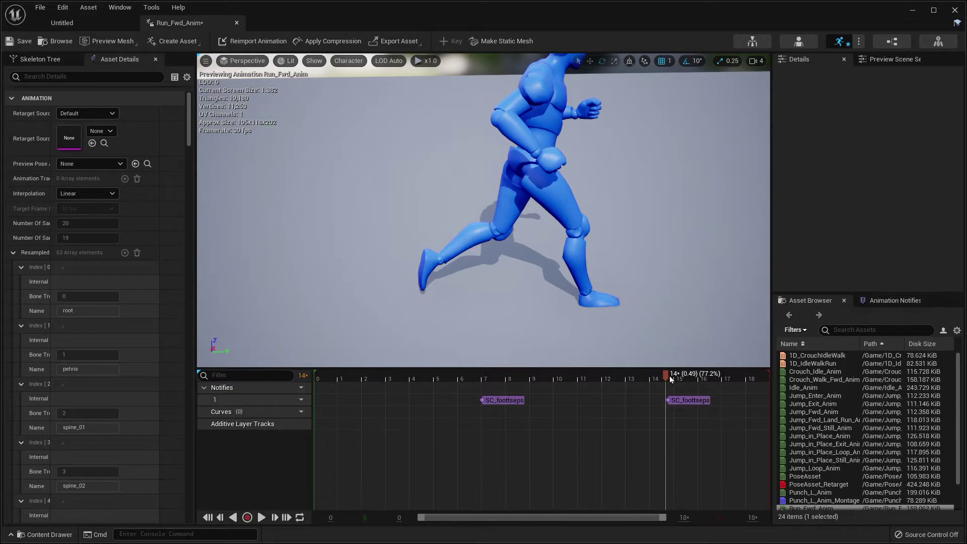
left_click_drag(669, 375, 369, 374)
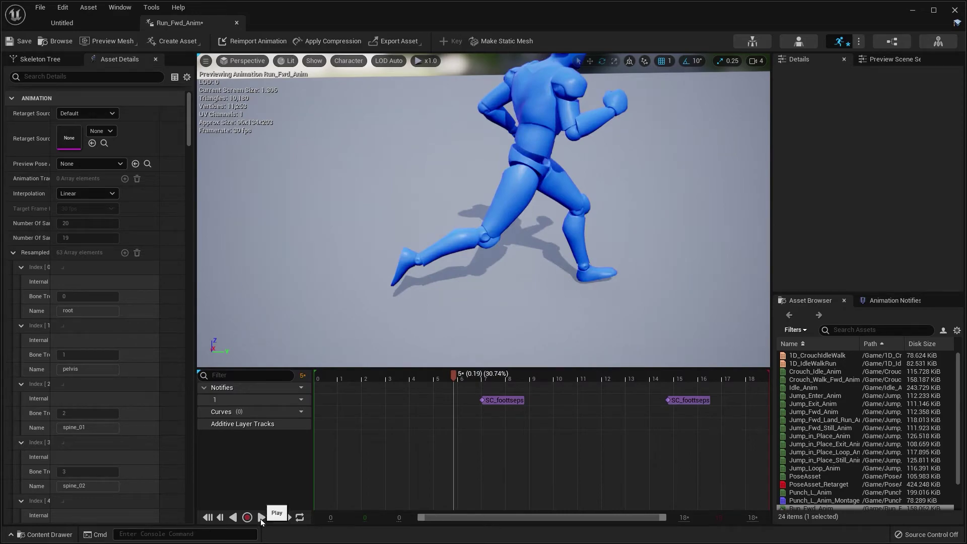
Preview Run_Fwd_Anim to hear both SC_foottseps footsteps, then stop playback.
left_click(261, 517)
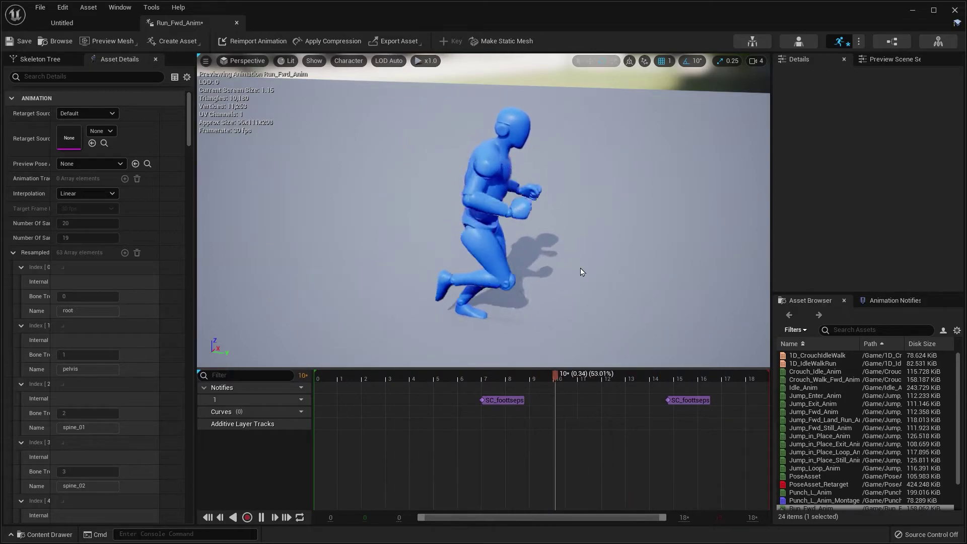
key("space")
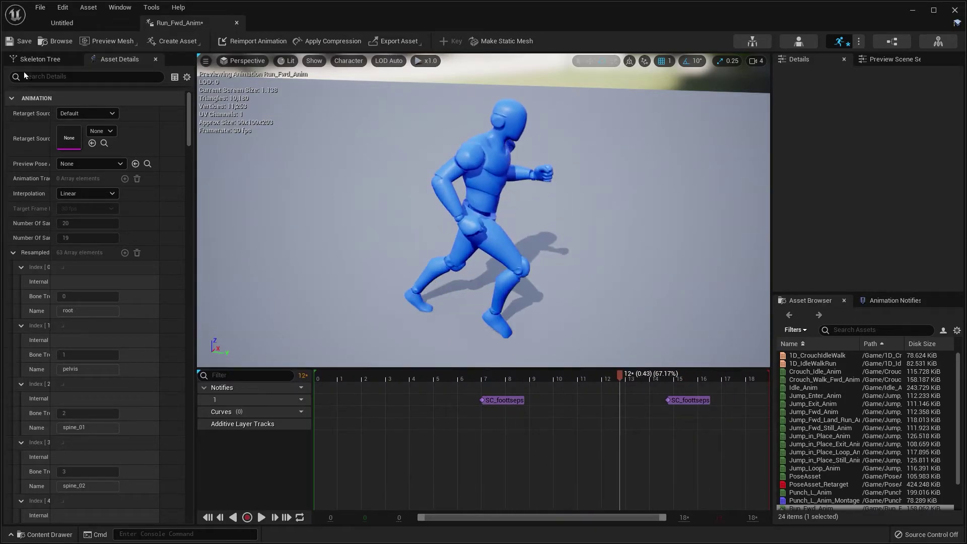
left_click_drag(494, 271, 515, 266)
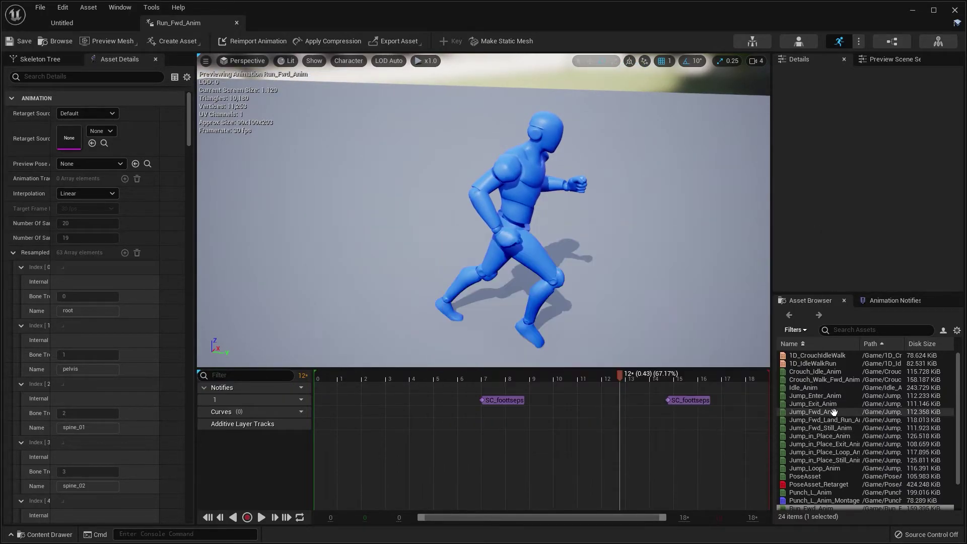
Browse the Asset Browser animation list down to the walk clips.
mouse_move(819, 396)
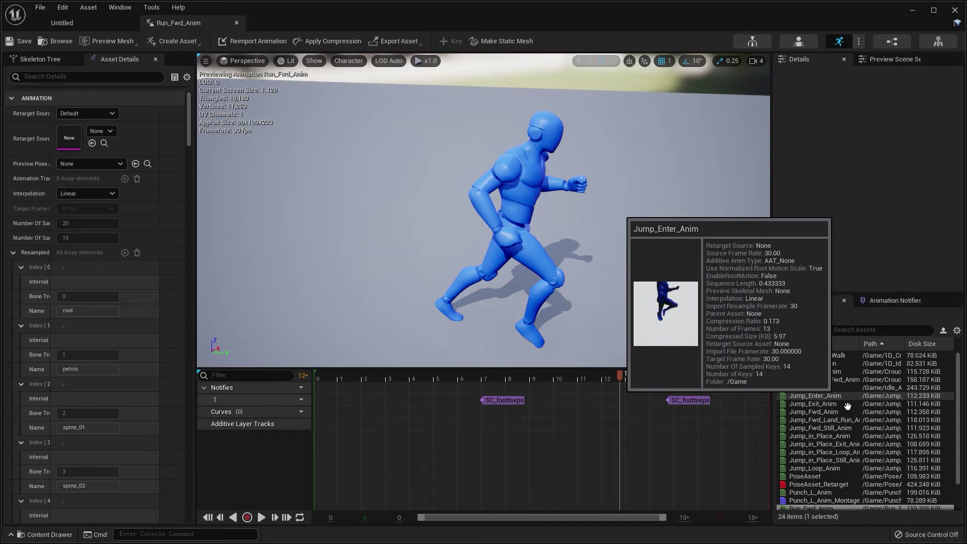
scroll(840, 433, "down", 2)
left_click(839, 434)
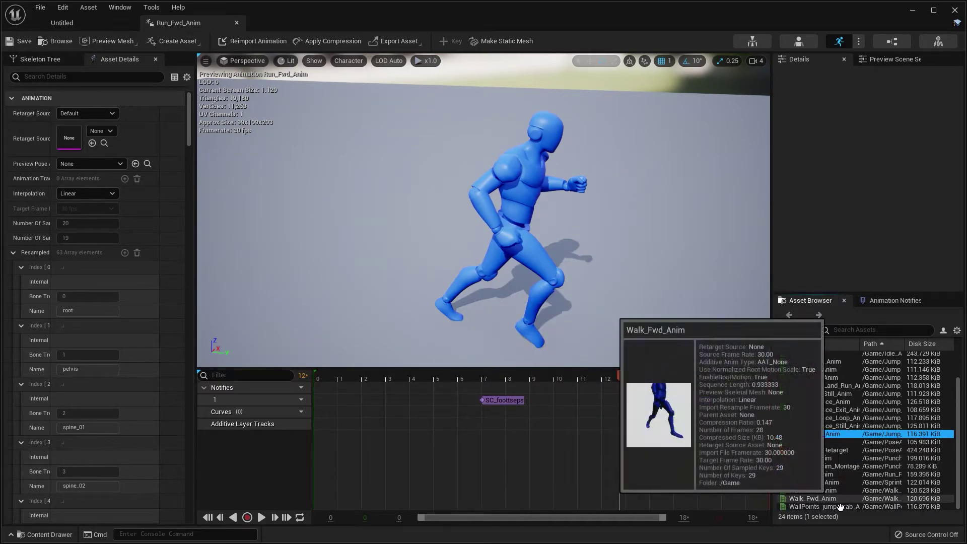
Open Walk_Fwd_Anim and add an SC_foottseps footstep notify near frame 8.
double_click(856, 498)
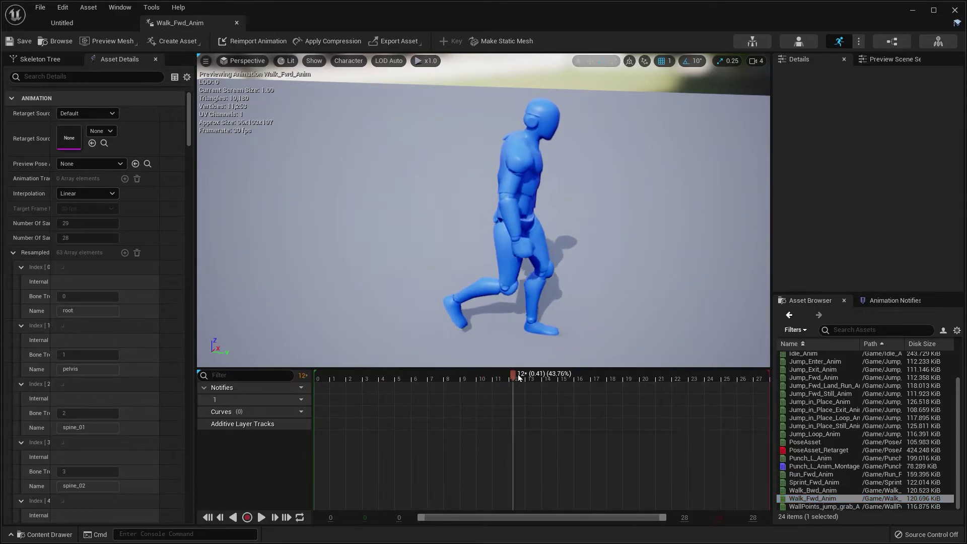
left_click(285, 336)
left_click_drag(285, 333, 436, 376)
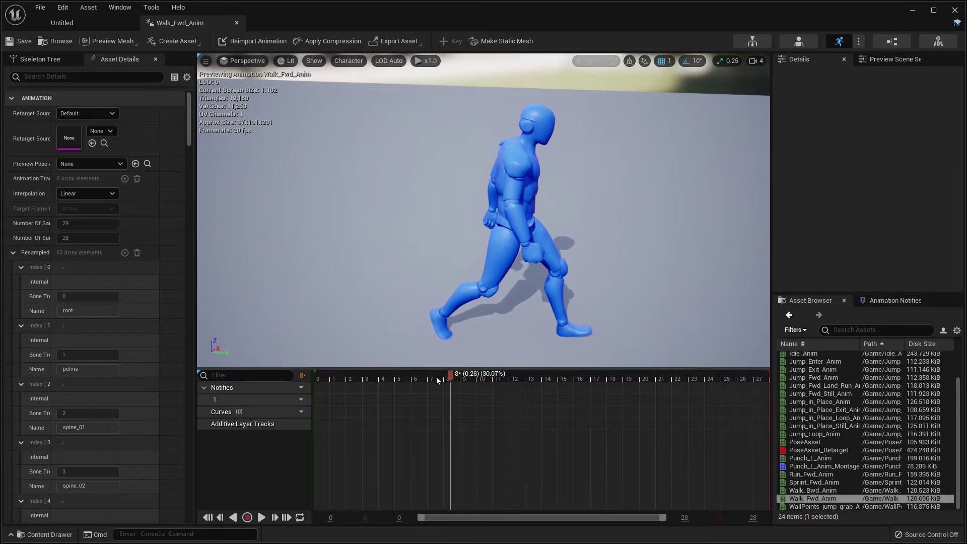
right_click(451, 401)
mouse_move(478, 422)
left_click(558, 400)
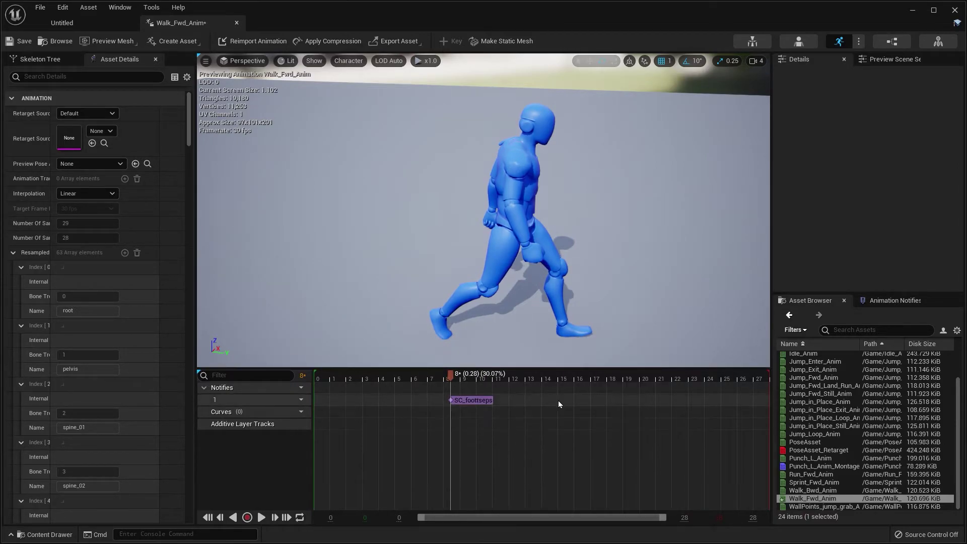
left_click(567, 379)
Paste a second SC_foottseps footstep notify at frame 20 of Walk_Fwd_Anim.
left_click_drag(569, 382, 648, 382)
right_click(647, 401)
mouse_move(661, 423)
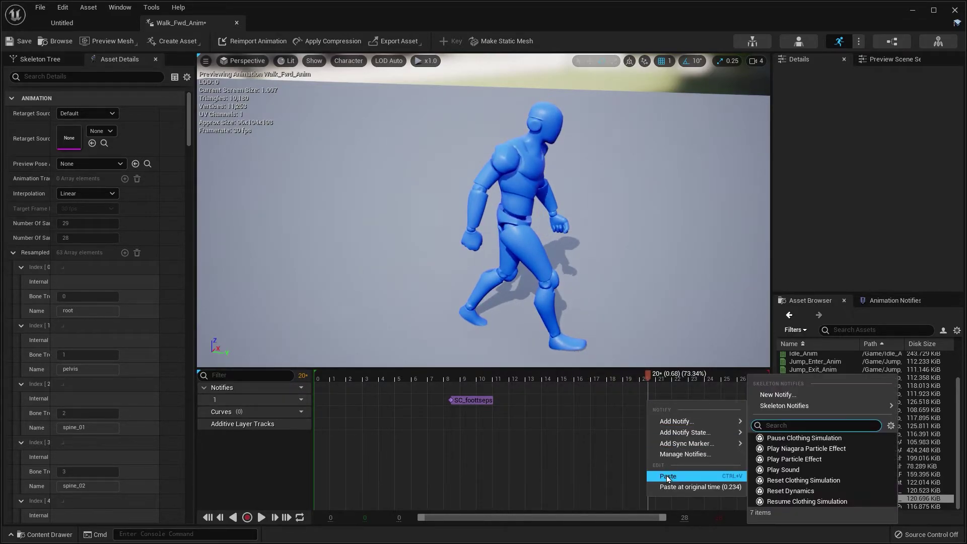
left_click(755, 400)
left_click(685, 378)
Play Walk_Fwd_Anim from the start to check footstep timing, then select Crouch_Walk_Fwd_Anim.
left_click_drag(693, 376, 272, 469)
left_click(262, 517)
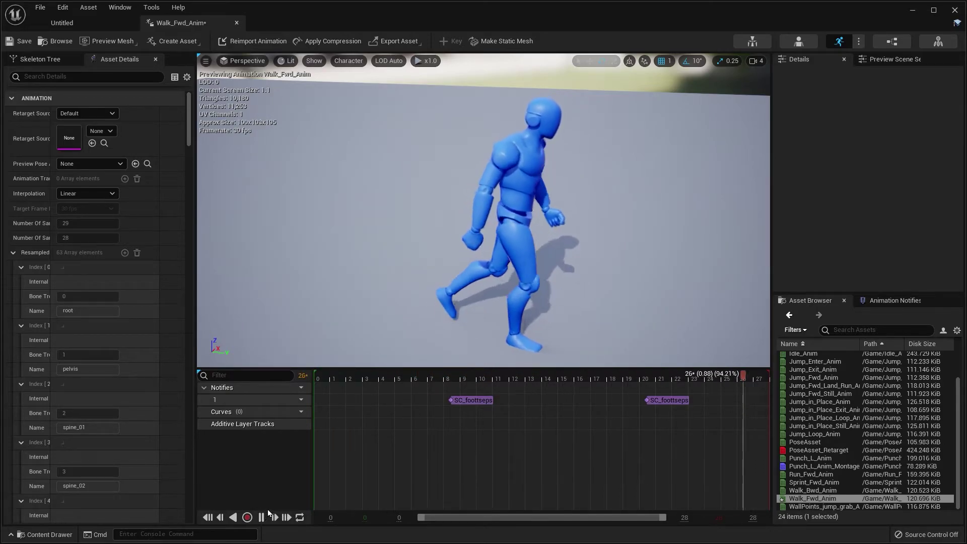
left_click(262, 517)
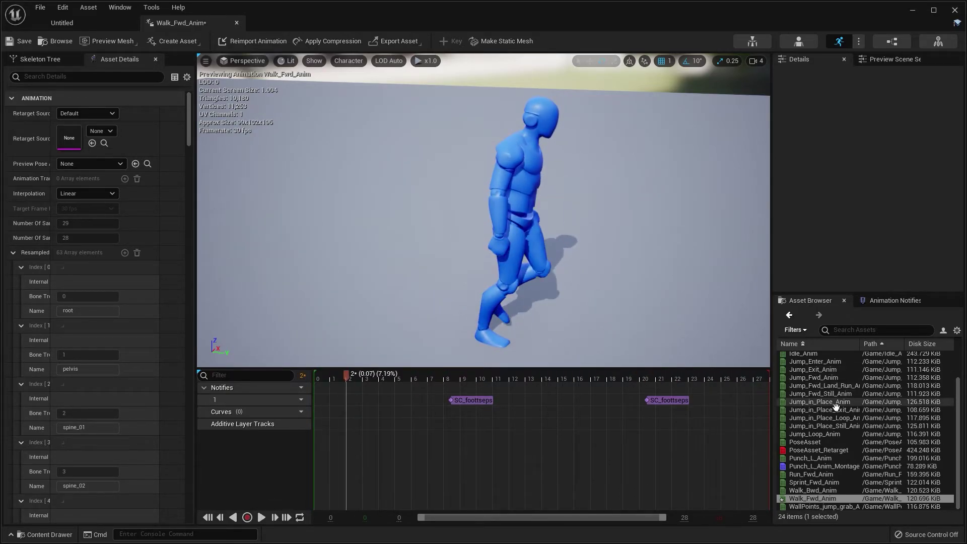
scroll(835, 406, "up", 3)
left_click(826, 380)
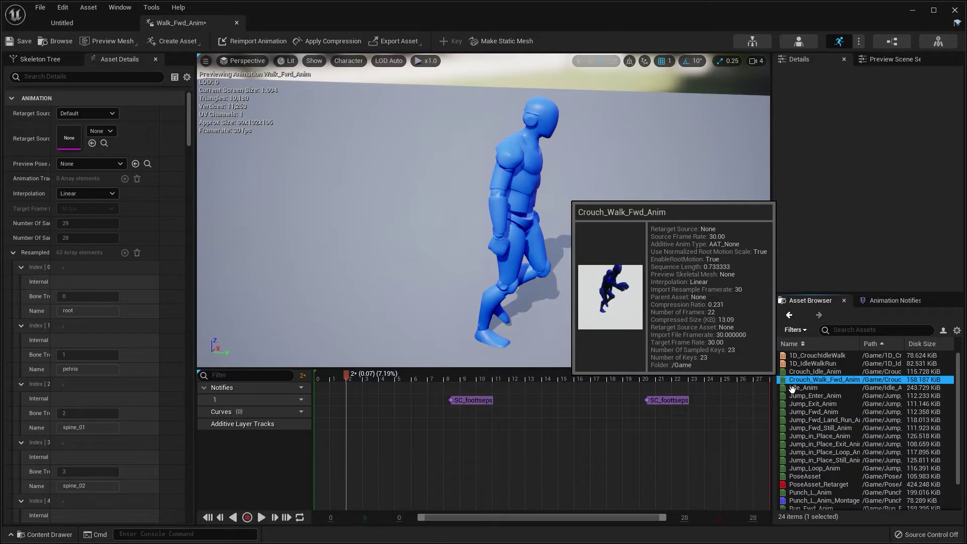
Open Crouch_Walk_Fwd_Anim and paste an SC_foottseps notify at frame 7.
double_click(815, 379)
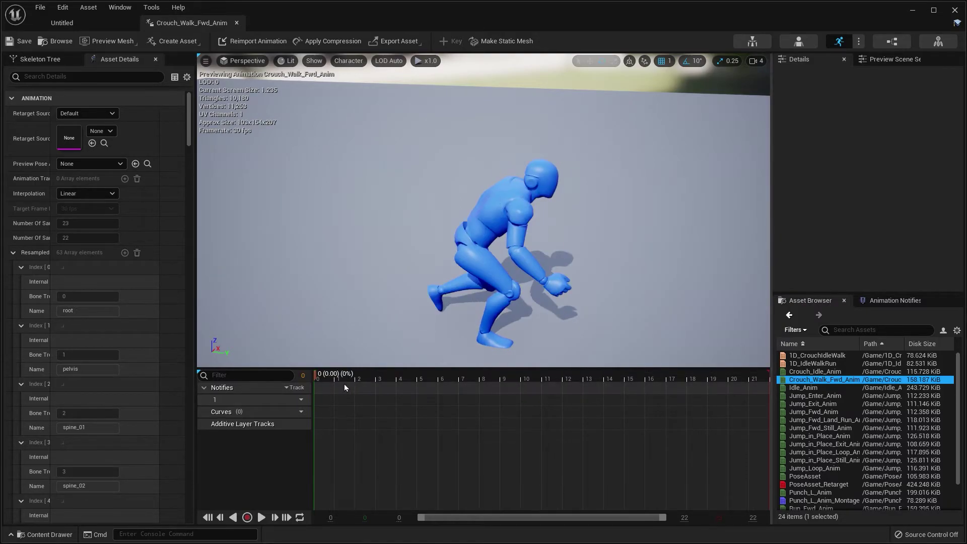
left_click_drag(771, 379, 826, 379)
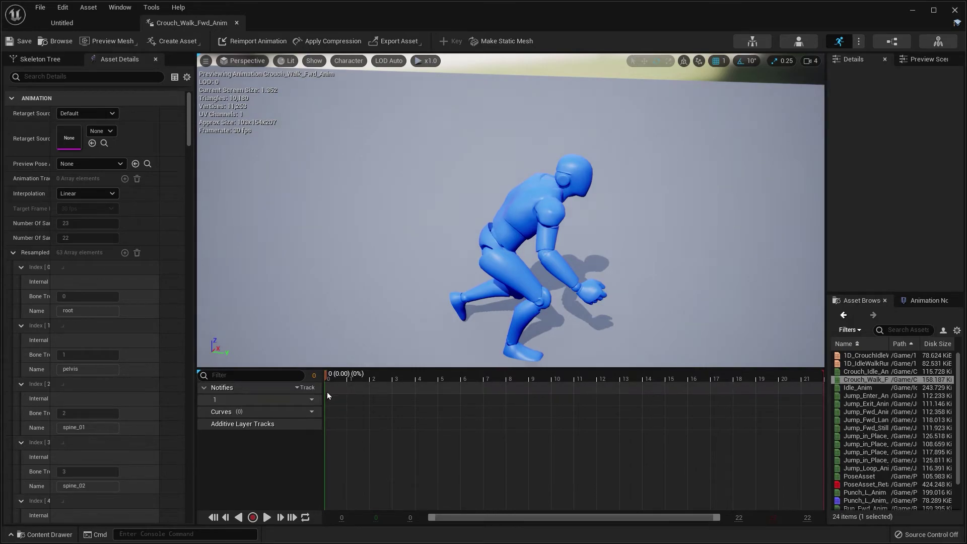
left_click_drag(337, 398, 438, 402)
left_click_drag(332, 379, 496, 399)
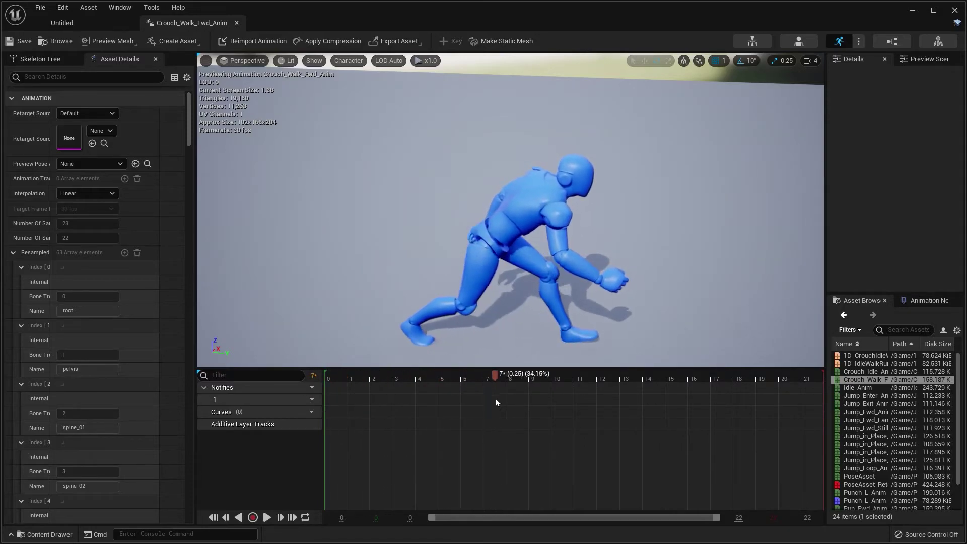
right_click(494, 400)
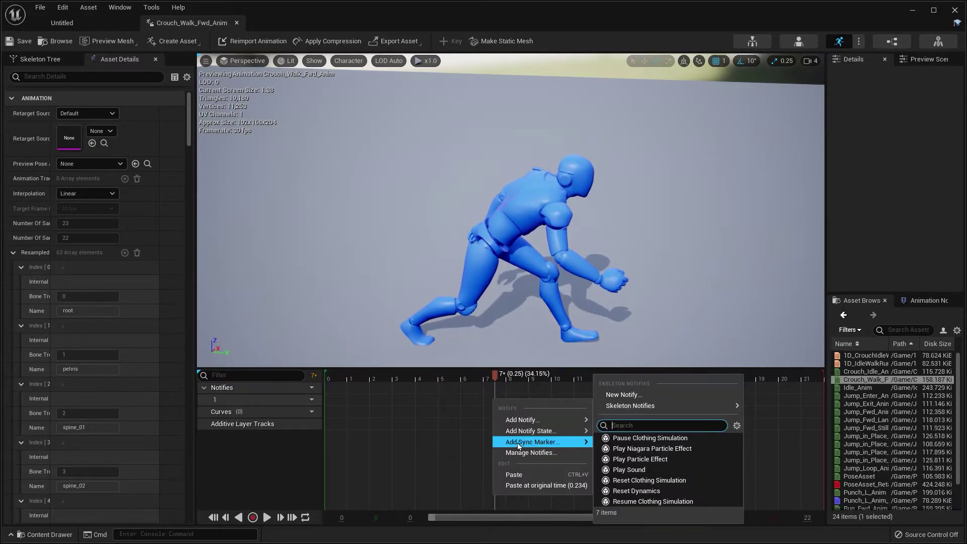
left_click(514, 475)
Paste a second SC_foottseps notify near frame 19–20 and scrub back to check both footsteps.
left_click_drag(541, 380, 768, 377)
right_click(770, 400)
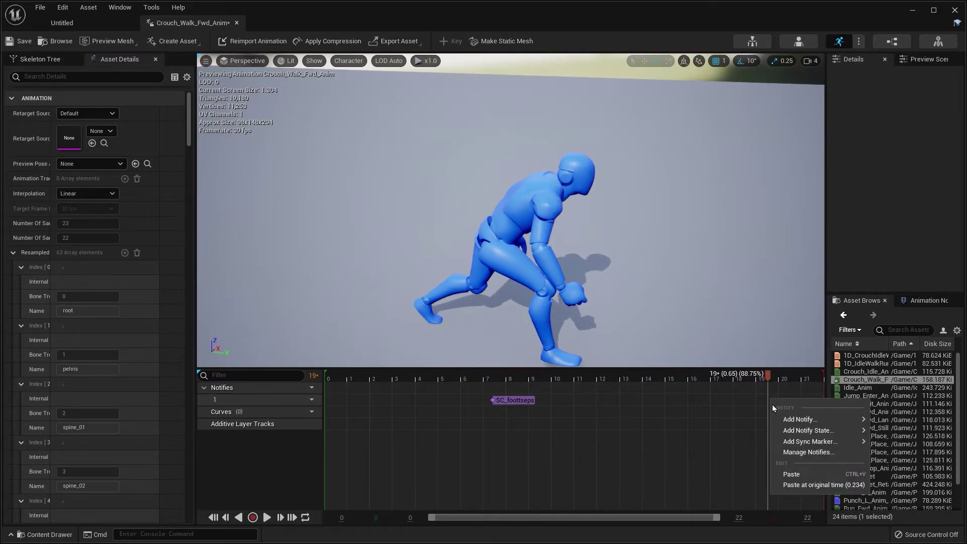
left_click(791, 474)
left_click_drag(767, 378, 808, 374)
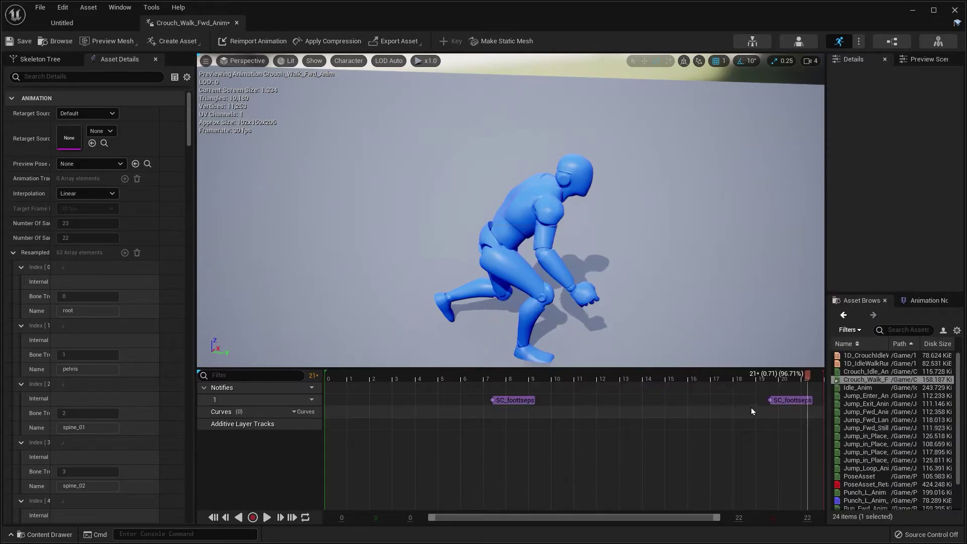
left_click_drag(799, 375, 484, 374)
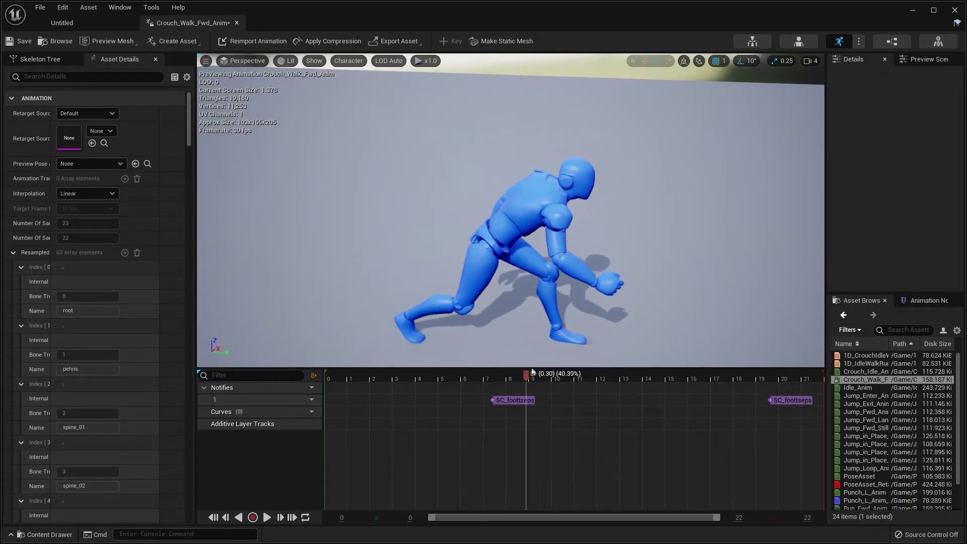
left_click_drag(533, 371, 502, 362)
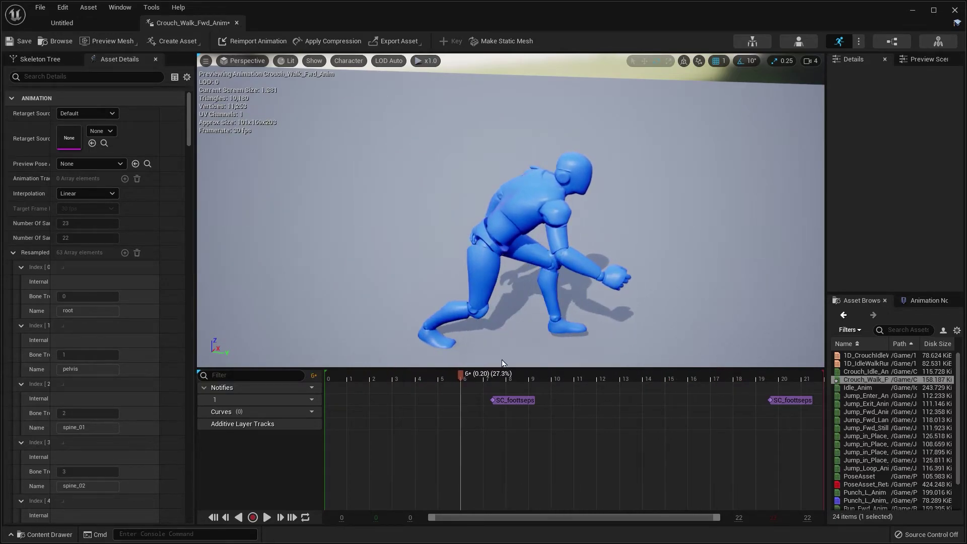
Save Crouch_Walk_Fwd_Anim, review it once more, and close its editor tab.
left_click(23, 44)
left_click_drag(455, 376, 738, 388)
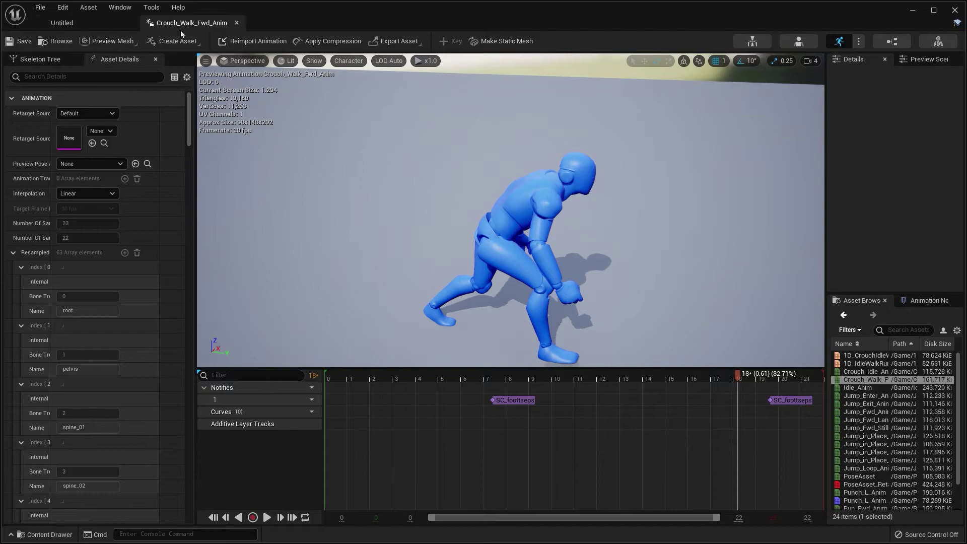
left_click(240, 25)
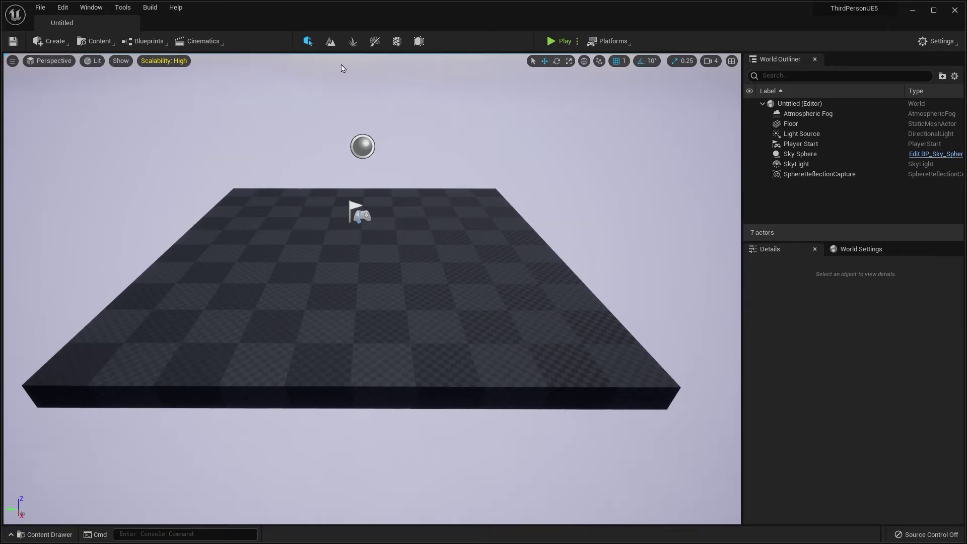
Start Play-In-Editor and run the mannequin around the checkered floor using the S, D, A, W keys.
left_click(556, 42)
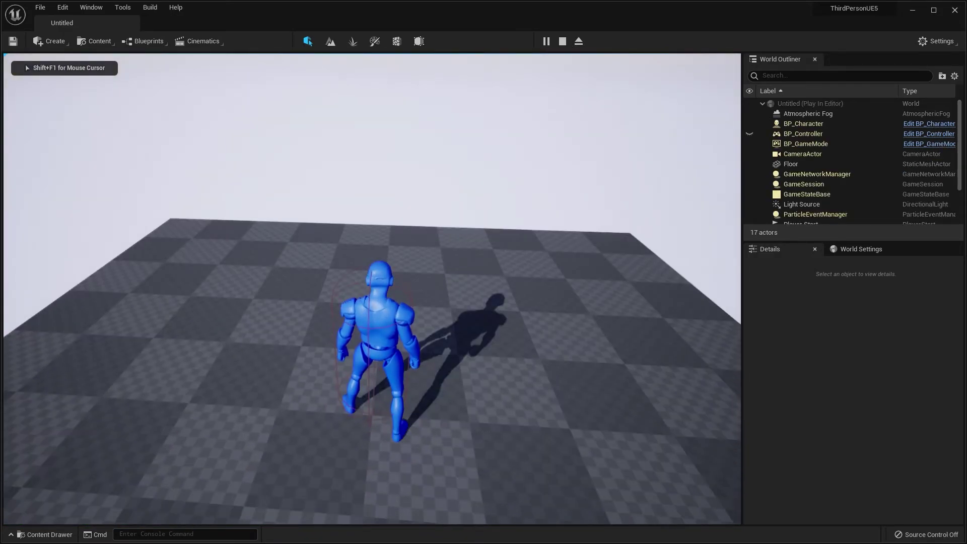
key("s")
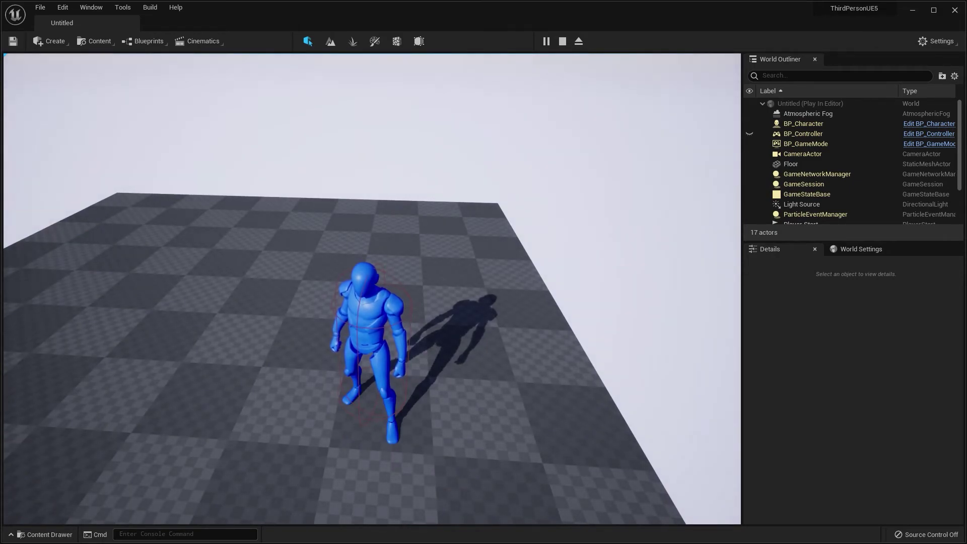
key("d")
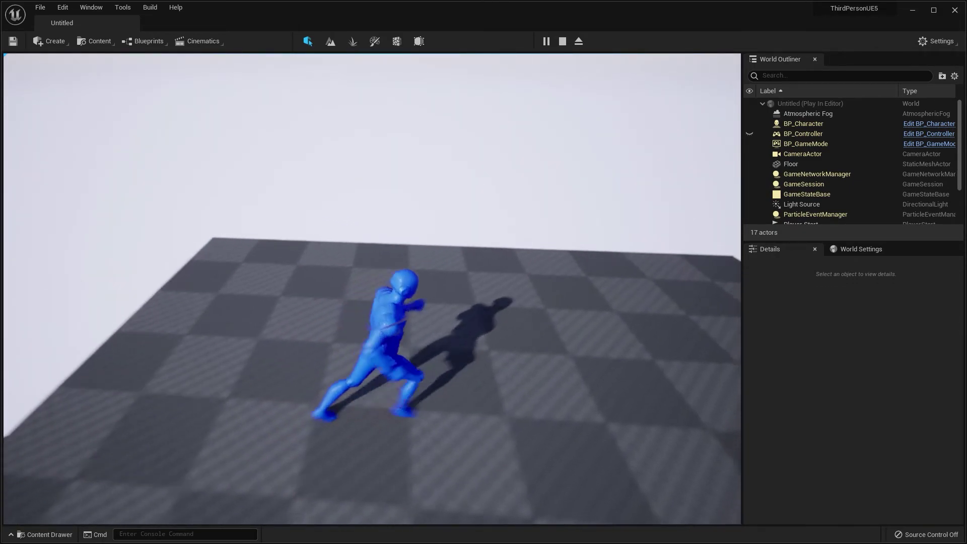
key("a")
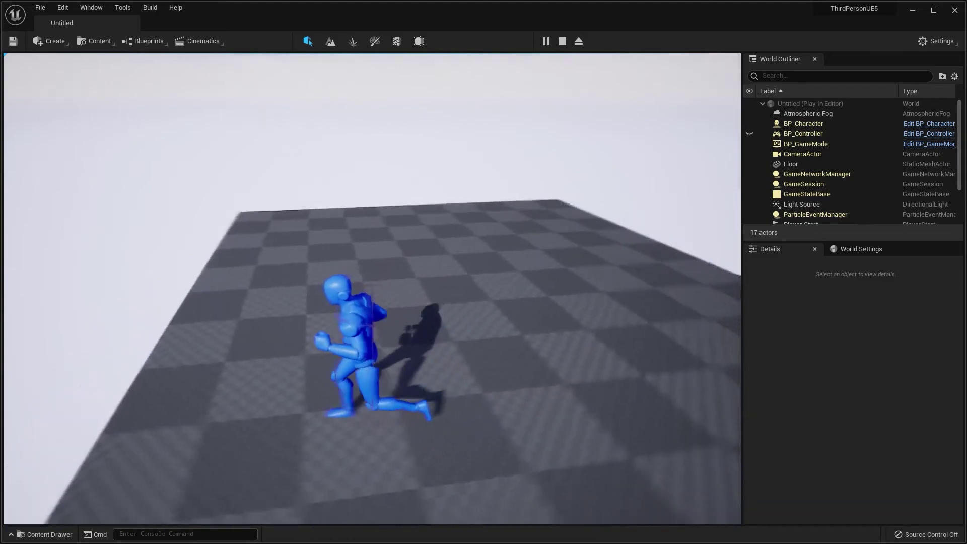
key("w")
key("d")
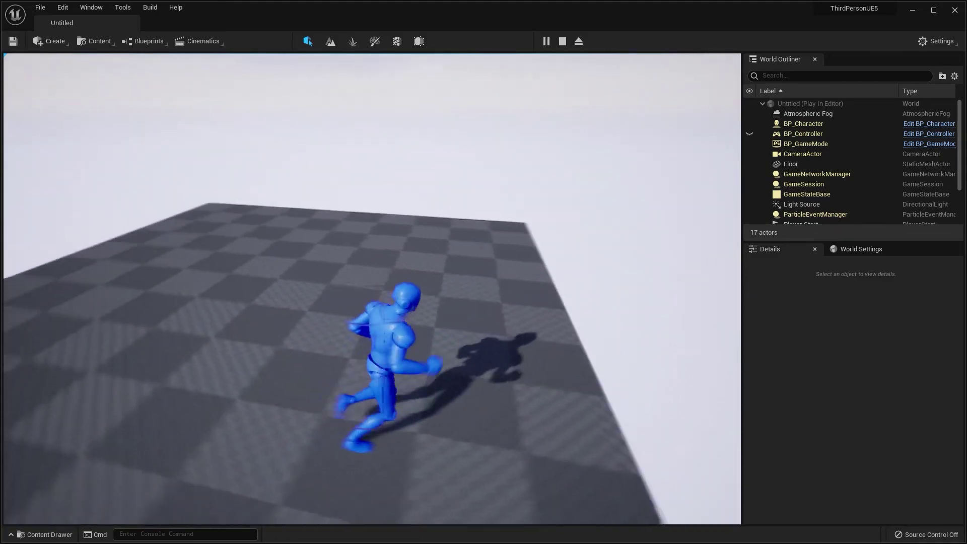